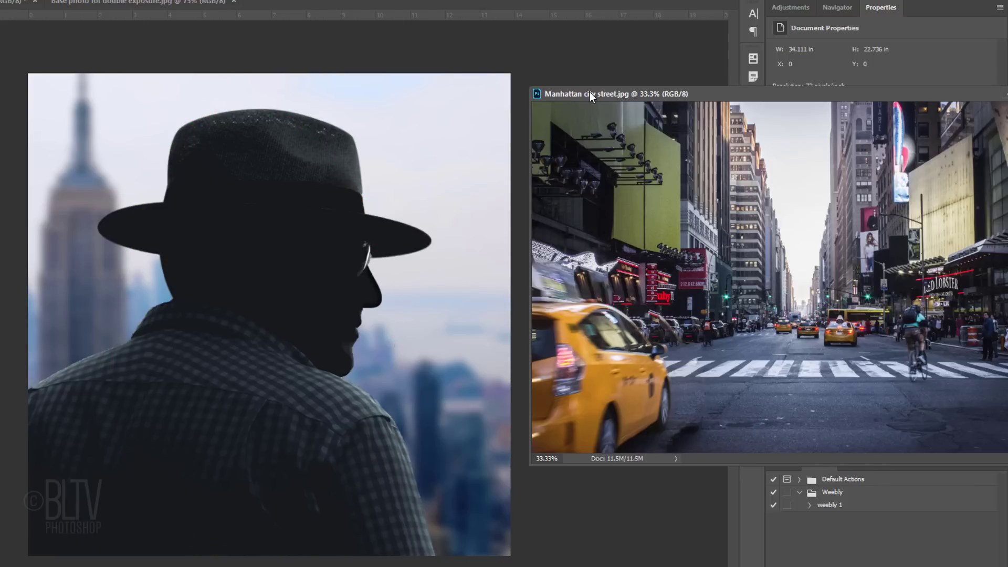
Dock the floating Manhattan city street.jpg window as a tab beside the other open documents
left_click_drag(591, 93, 435, 39)
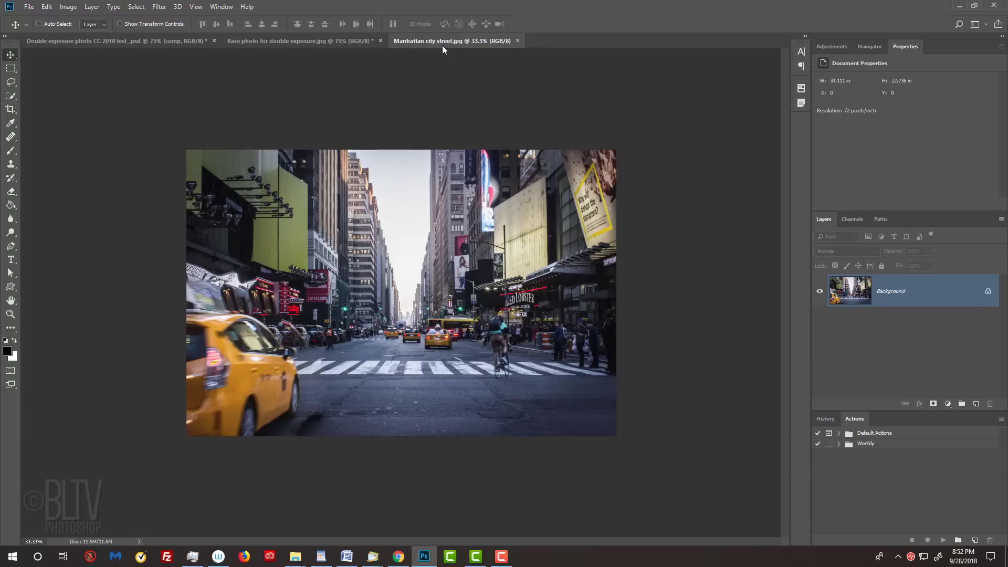
Drag the street photo onto the Base photo as Layer 1 and lower its opacity to about 30%
key("v")
left_click(334, 45)
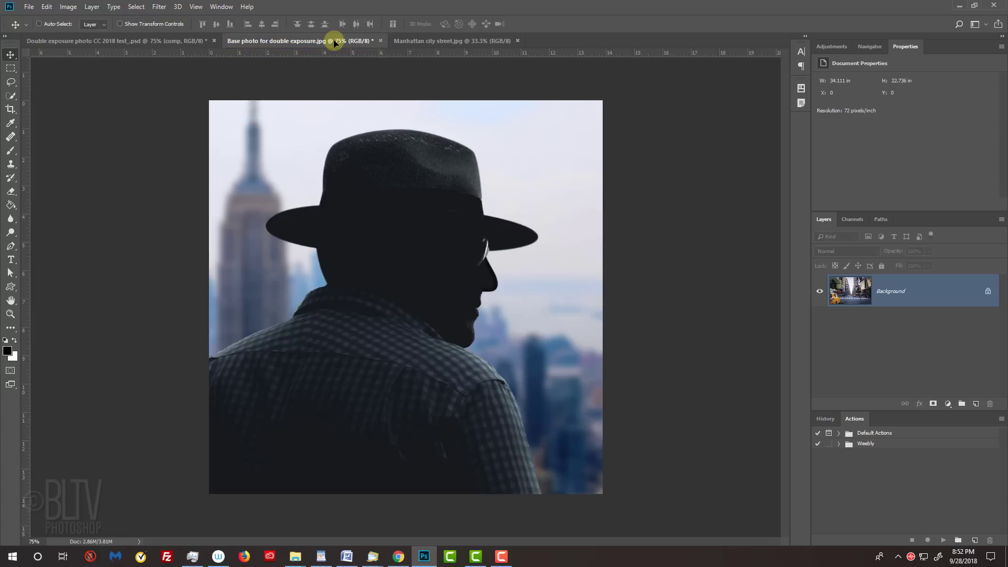
left_click_drag(335, 42, 367, 163)
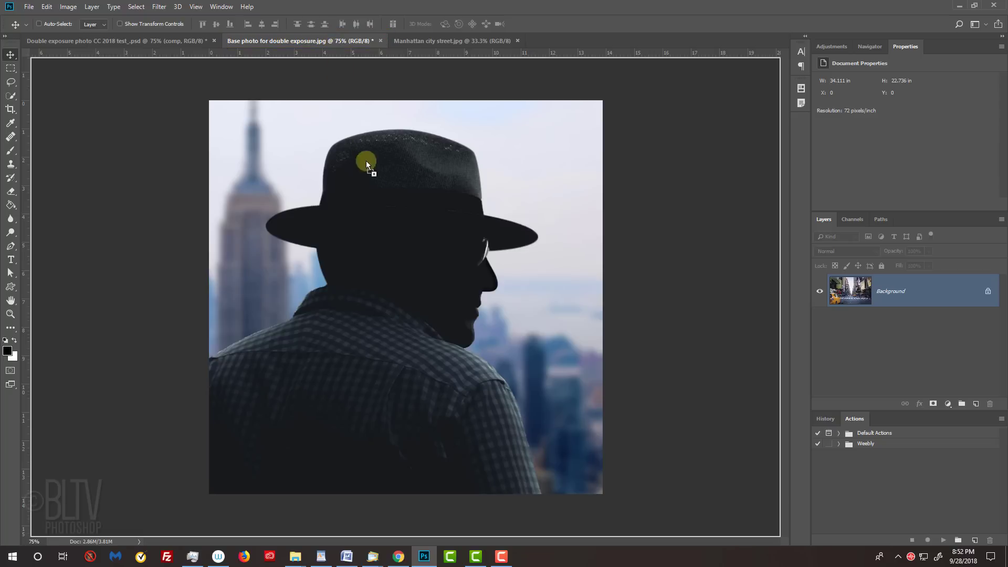
left_click_drag(412, 288, 412, 288)
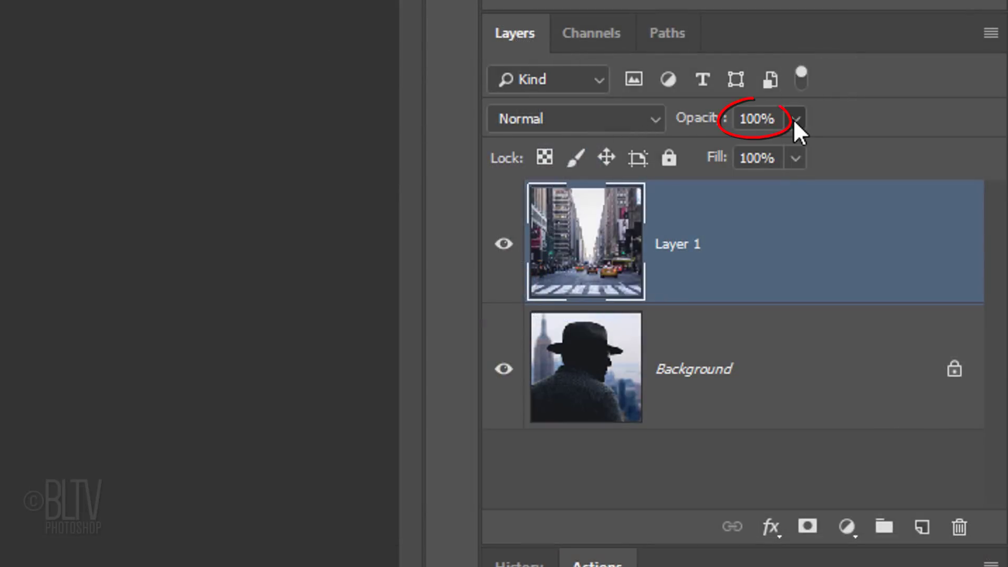
left_click(795, 120)
left_click_drag(792, 148, 706, 147)
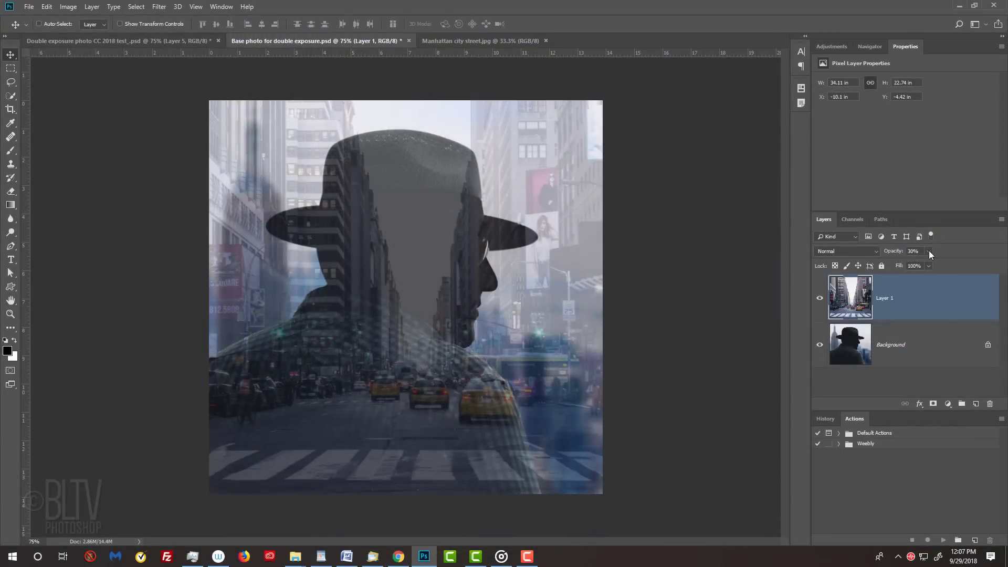
Free-transform the street layer, scaling it proportionally and moving it up-left over the silhouette
key("ctrl+t")
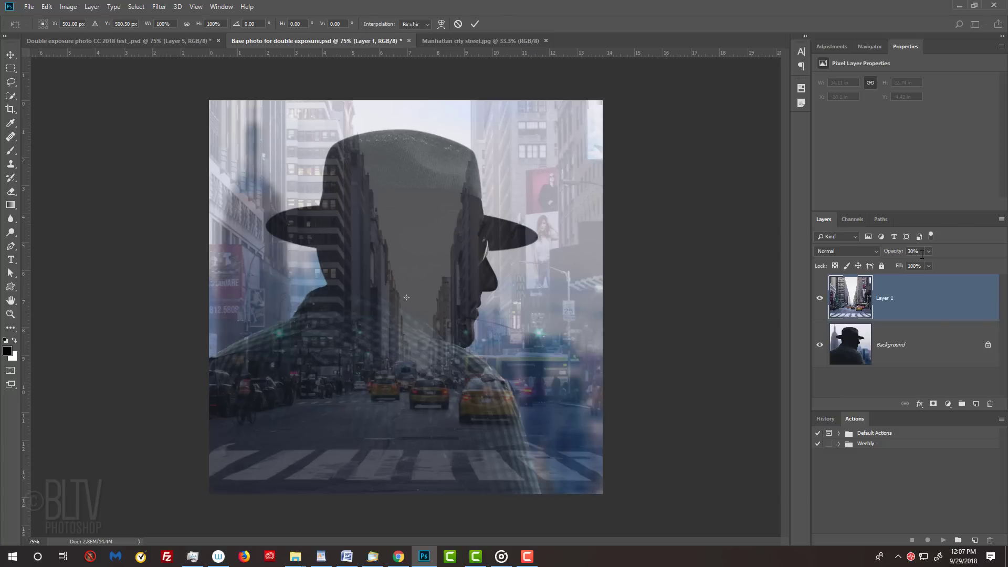
key("ctrl+0")
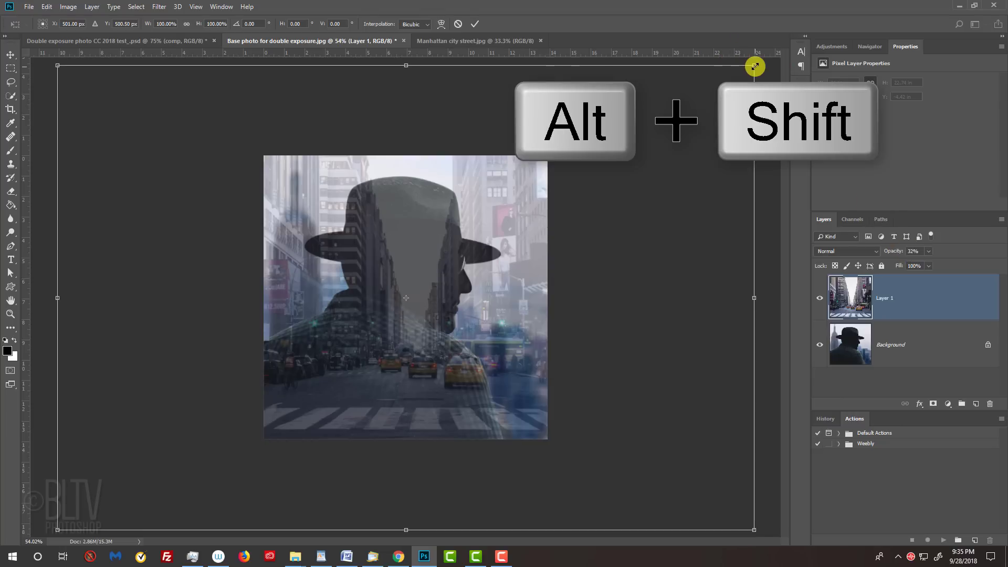
mouse_move(755, 66)
left_mouse_down()
mouse_move(636, 151)
mouse_move(743, 97)
mouse_move(753, 67)
left_mouse_up()
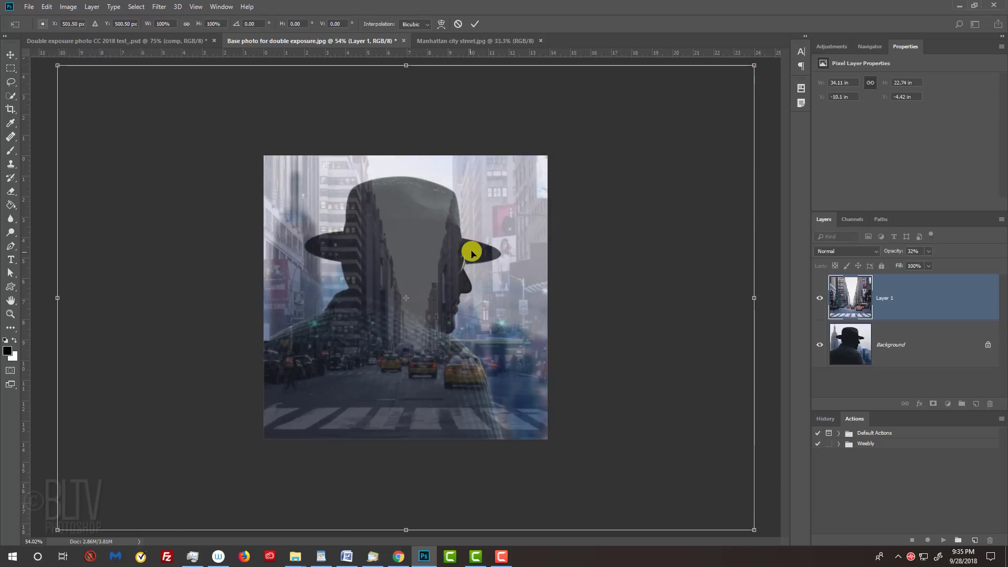
left_click_drag(471, 253, 460, 209)
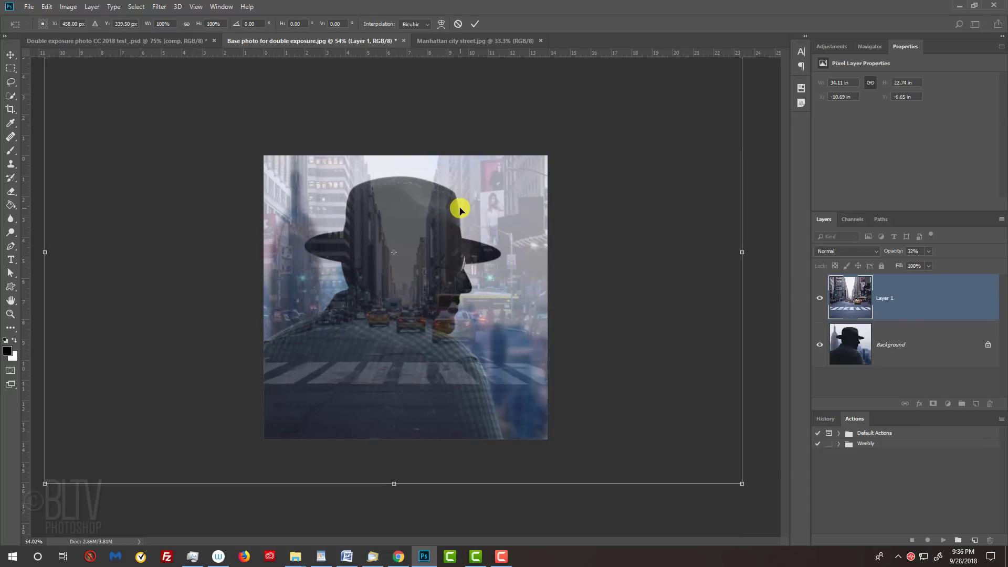
key("Return")
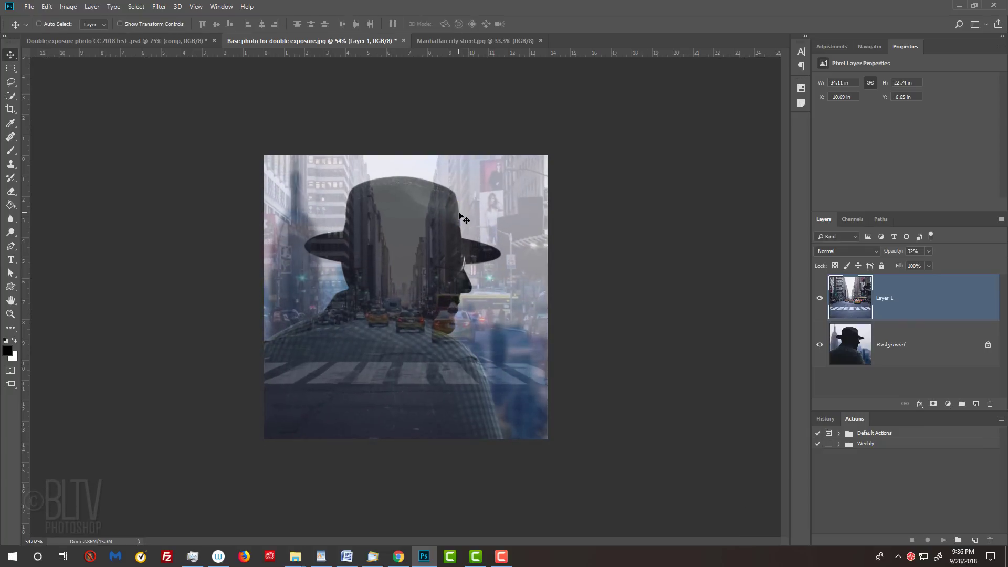
Zoom the canvas to 75% and restore the street layer's opacity to 100%
key("ctrl+plus")
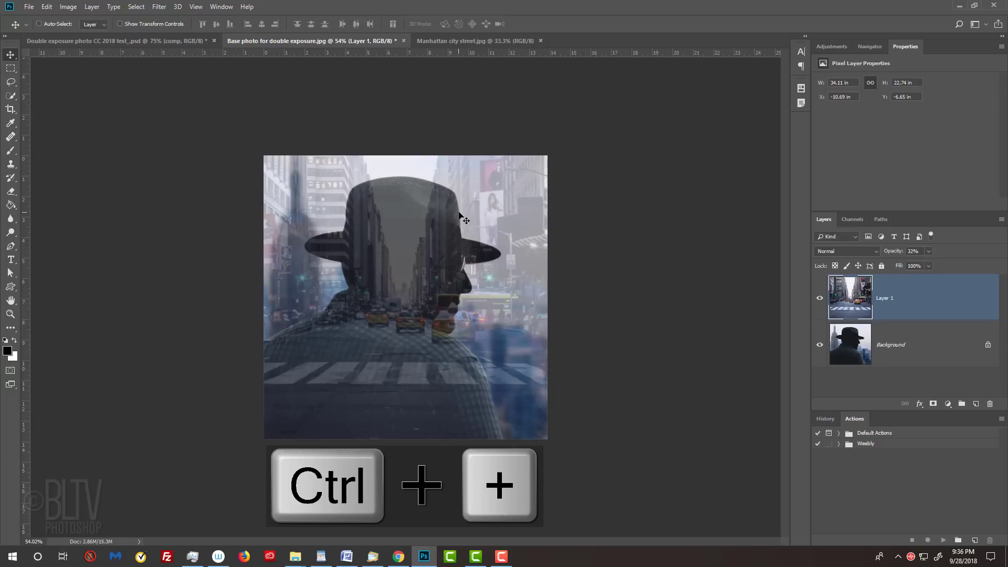
key("ctrl+plus")
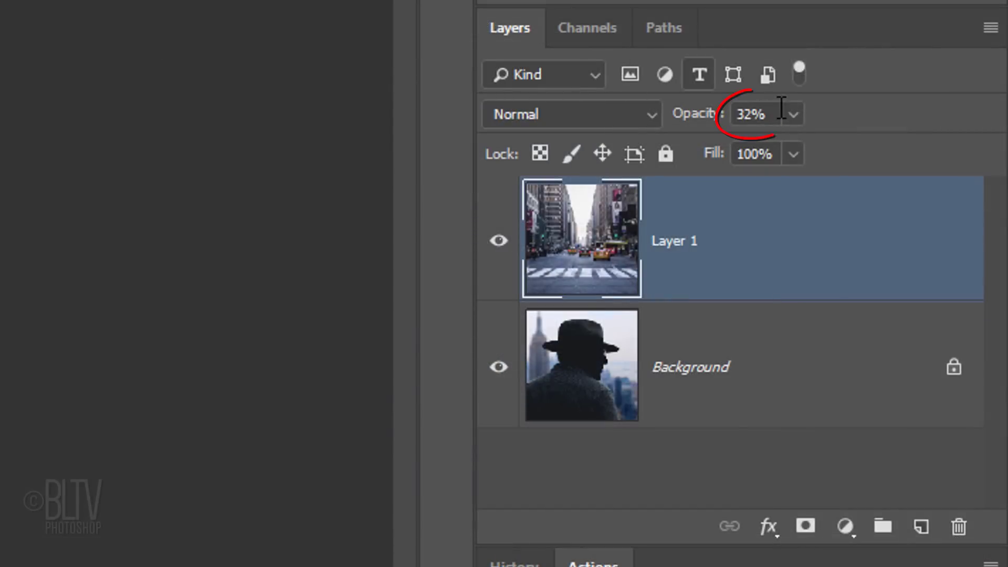
left_click(929, 251)
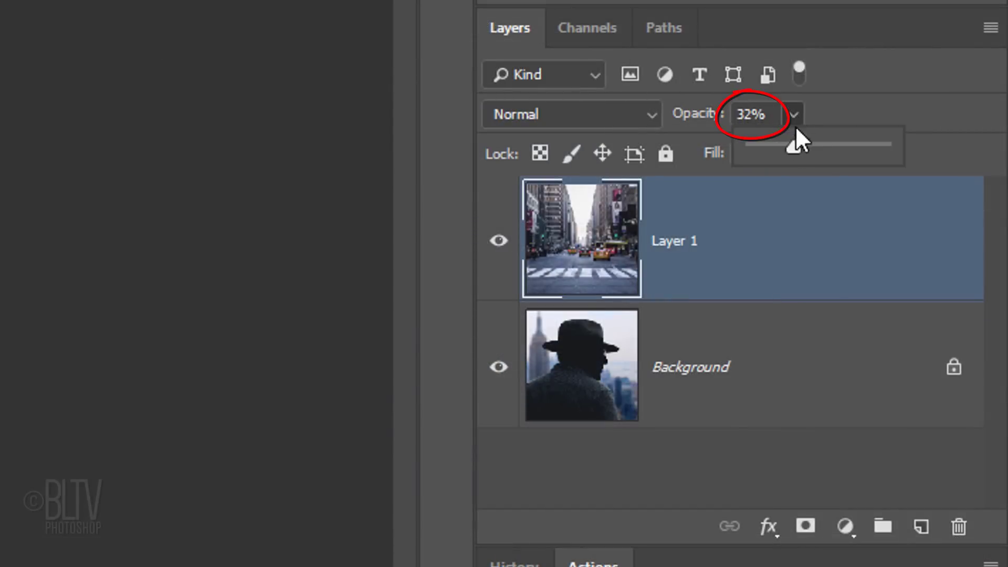
left_click_drag(927, 261, 983, 267)
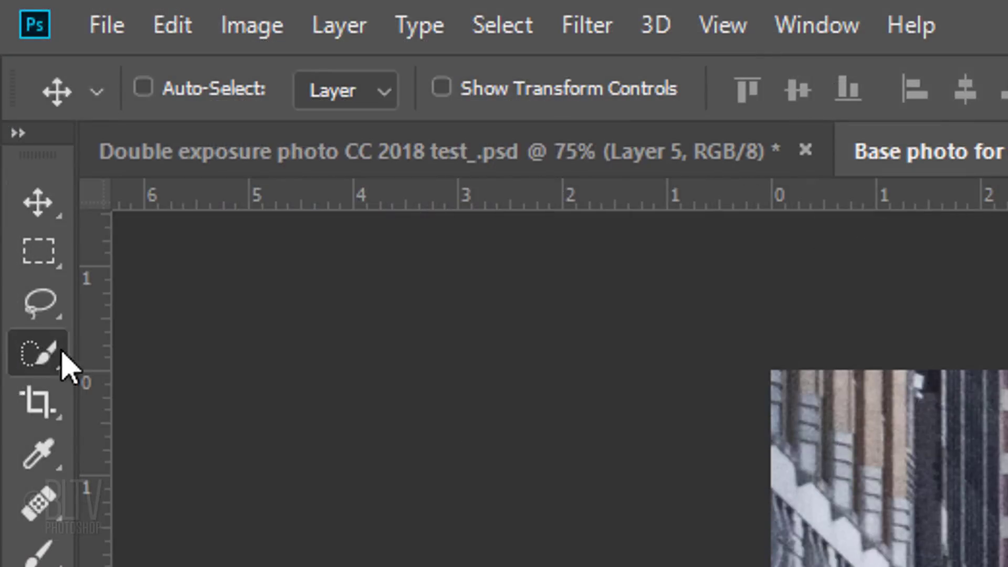
Quick-select the sky between the buildings, save it as the Alpha 1 channel, and check it in Channels
left_click(14, 97)
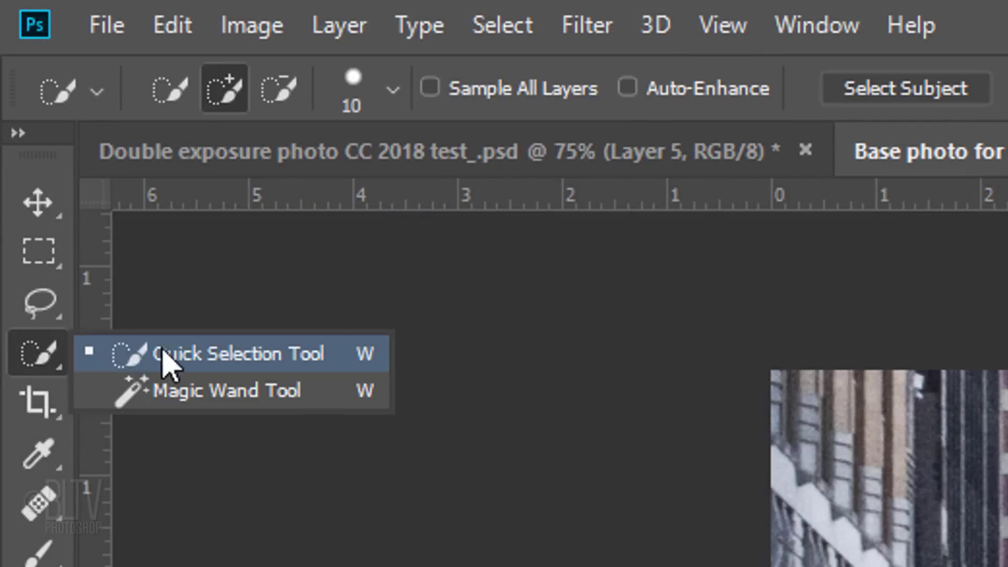
left_click(224, 354)
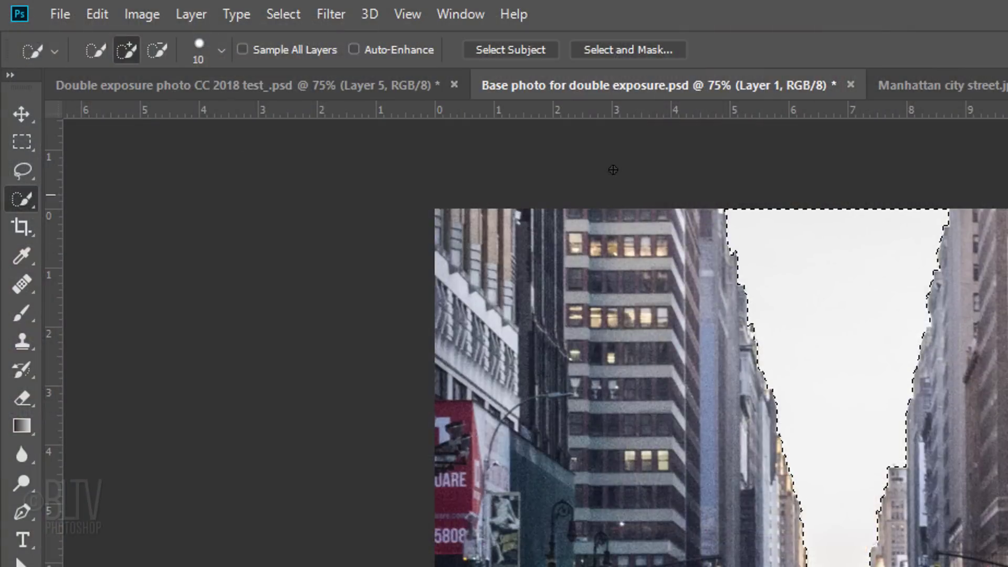
left_click(285, 12)
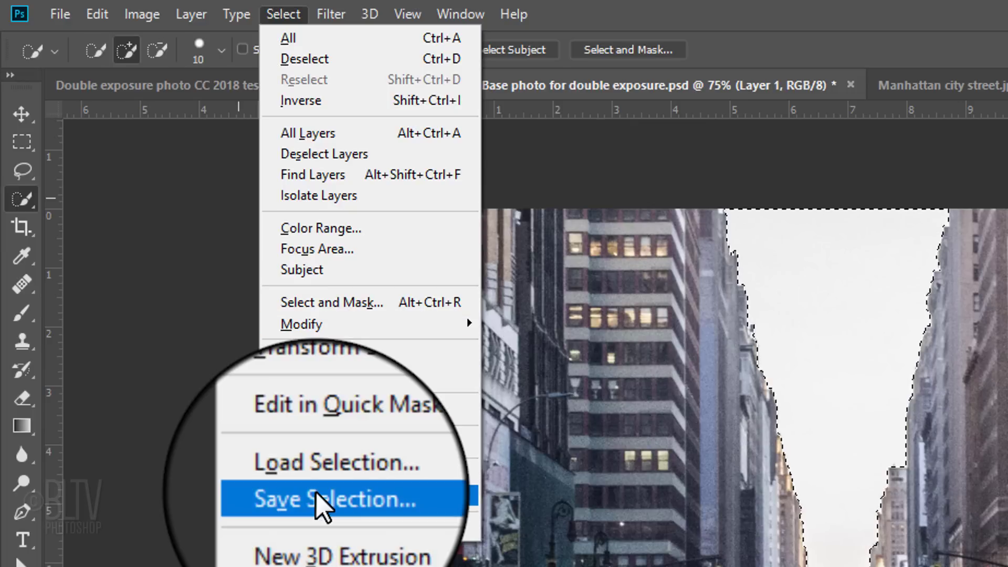
left_click(315, 431)
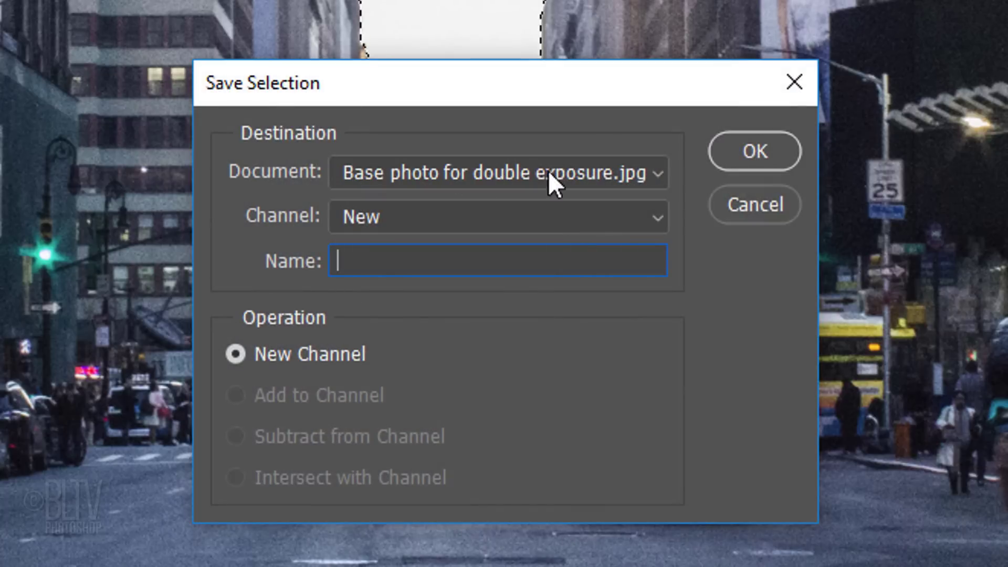
left_click(754, 152)
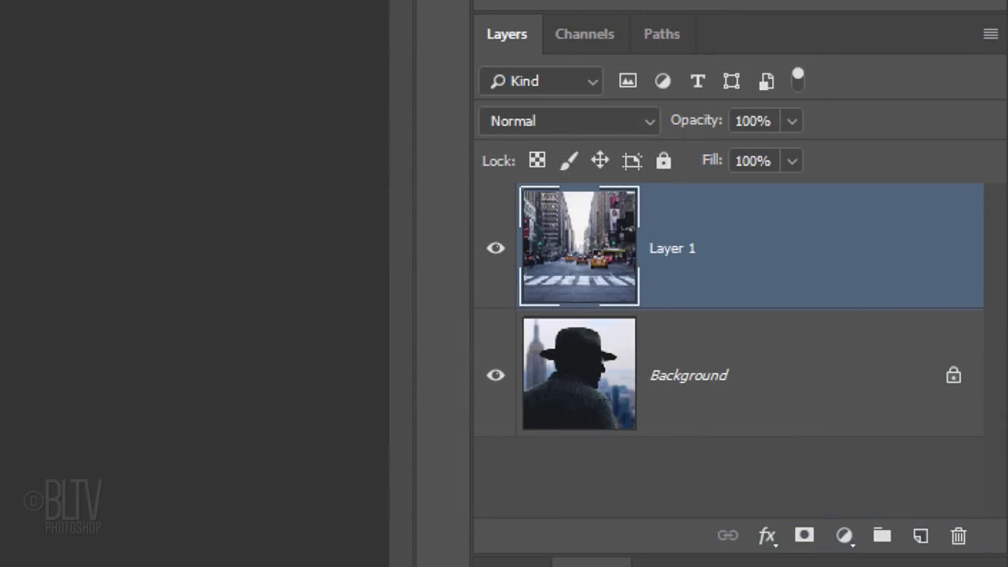
left_click(578, 33)
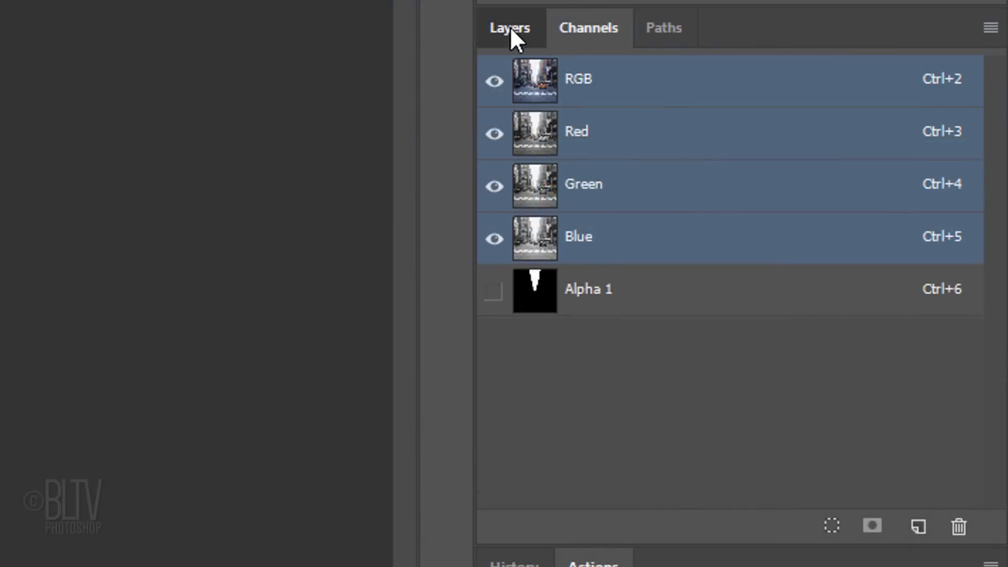
Hide the street layer and make the hat-man Background layer active
left_click(512, 31)
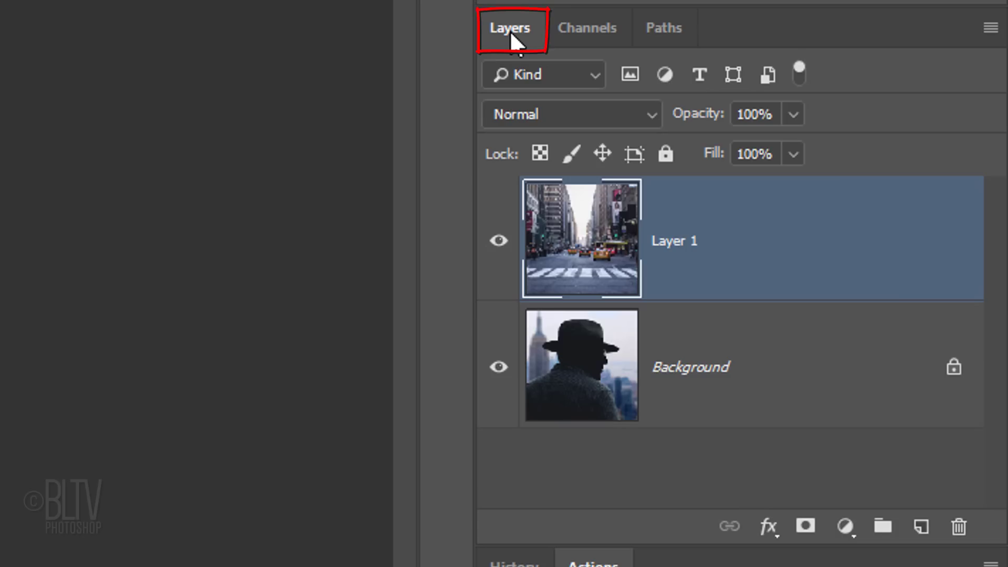
left_click(500, 241)
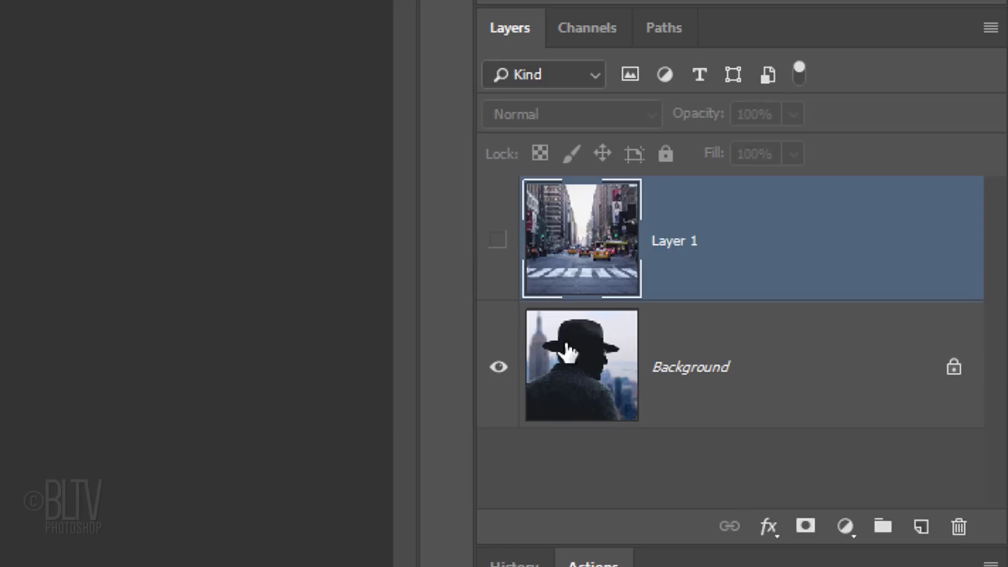
left_click(586, 363)
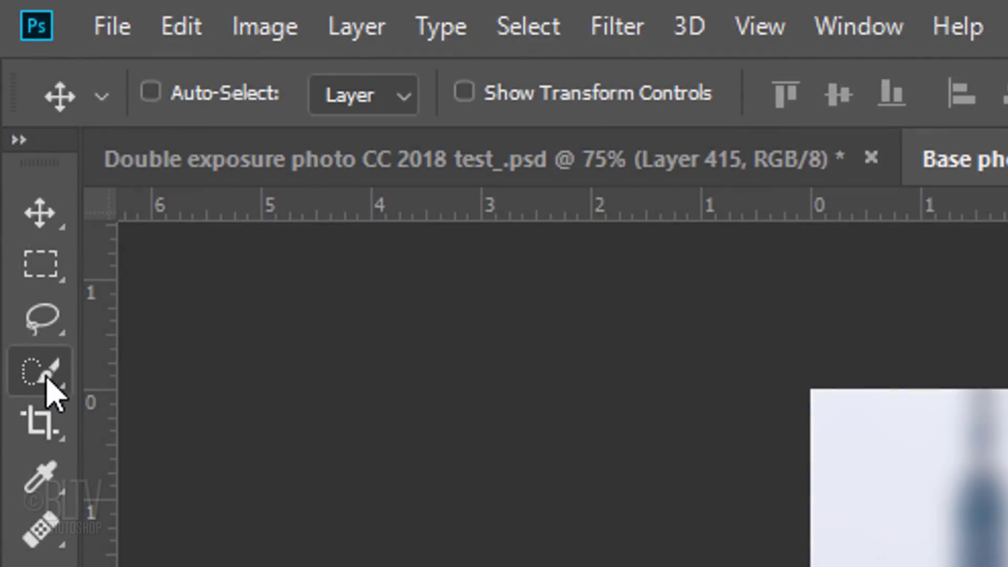
Paint a Quick Selection across the man's hat, head and shoulders
left_click_drag(11, 99, 62, 100)
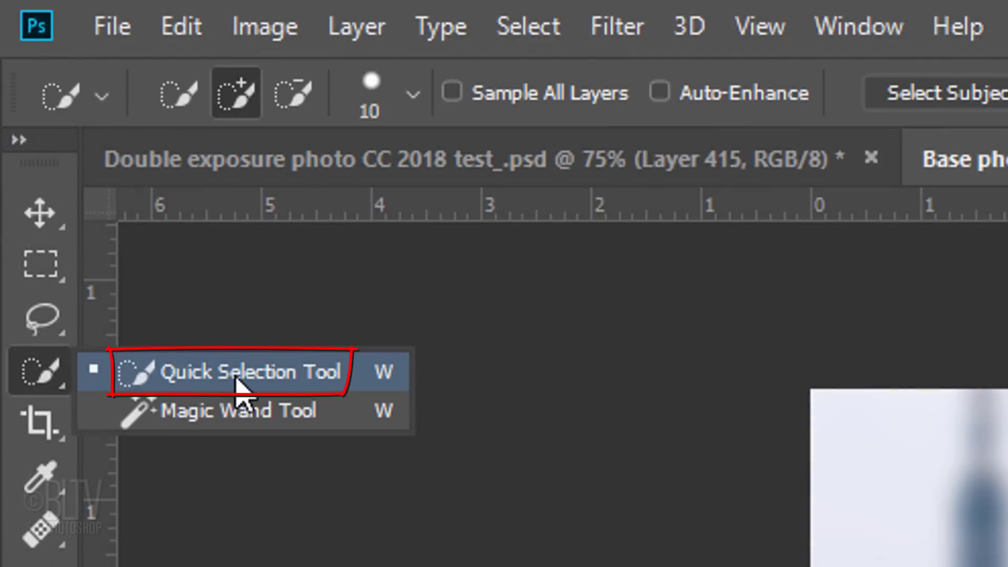
left_click_drag(239, 386, 233, 368)
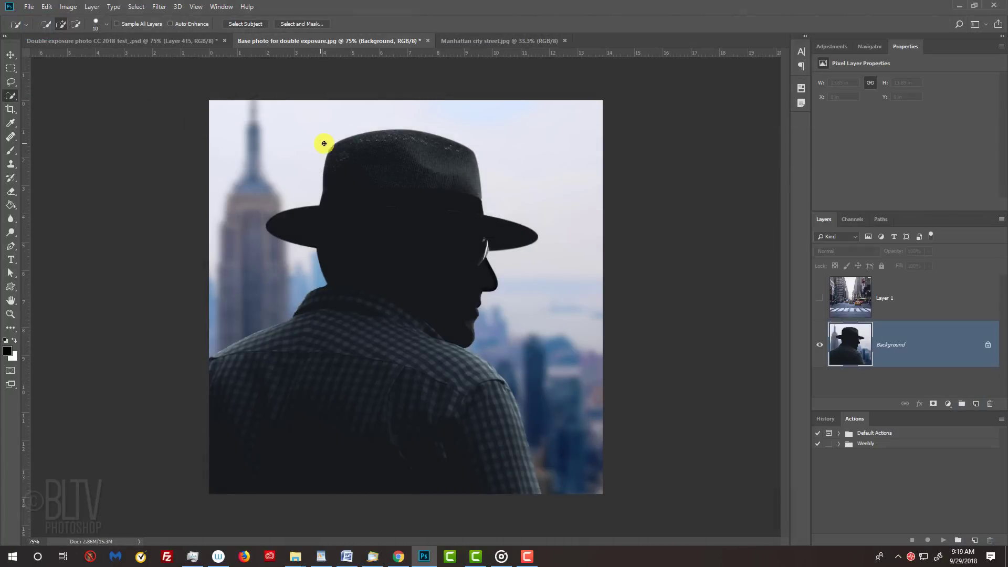
mouse_move(324, 143)
left_mouse_down()
mouse_move(436, 141)
mouse_move(475, 211)
mouse_move(357, 228)
mouse_move(466, 237)
mouse_move(484, 251)
mouse_move(234, 350)
mouse_move(482, 368)
mouse_move(326, 471)
mouse_move(487, 363)
mouse_move(530, 462)
left_mouse_up()
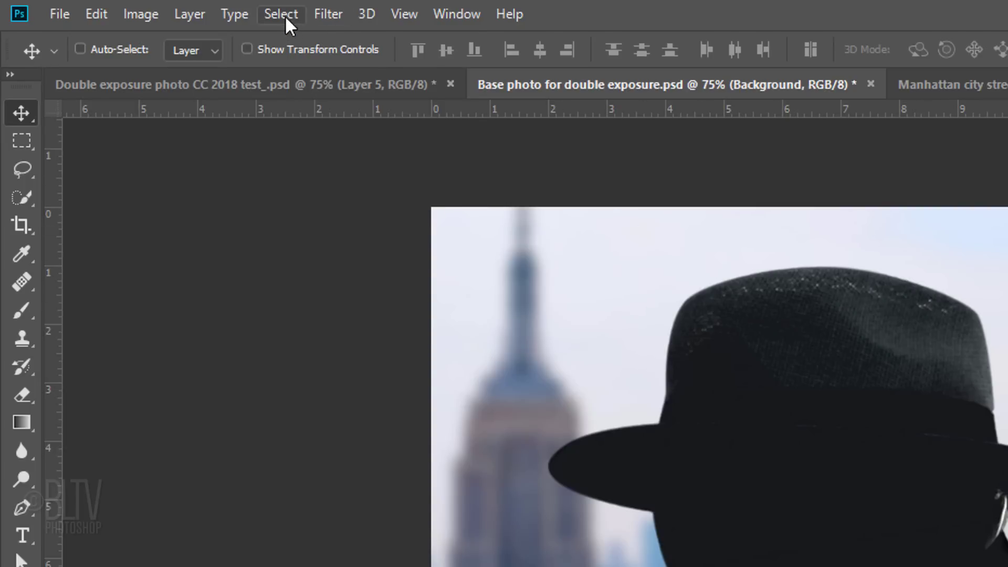
Run Focus Area with In-Focus Range 6.71 and output to Selection, then show street Layer 1
left_click(283, 15)
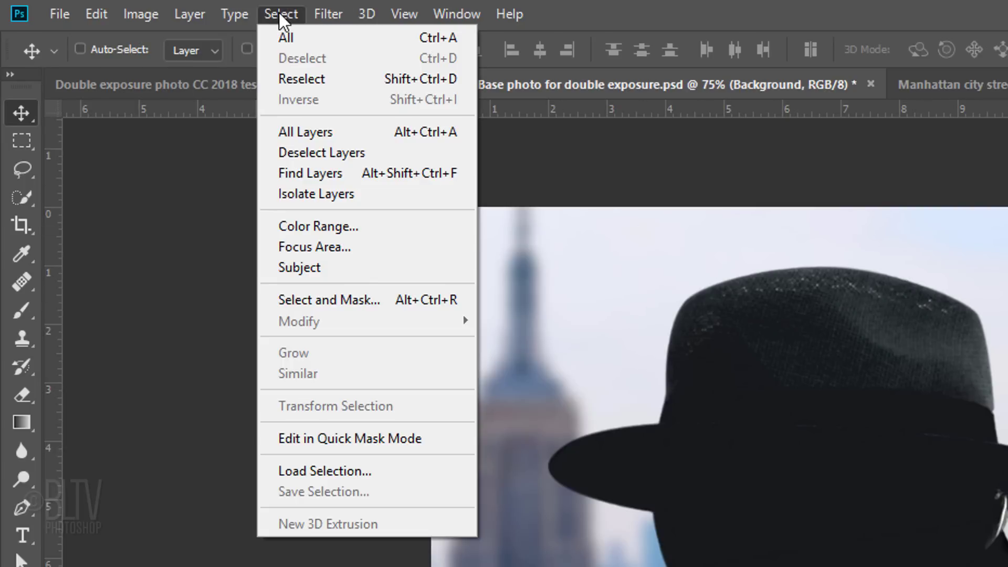
left_click(300, 256)
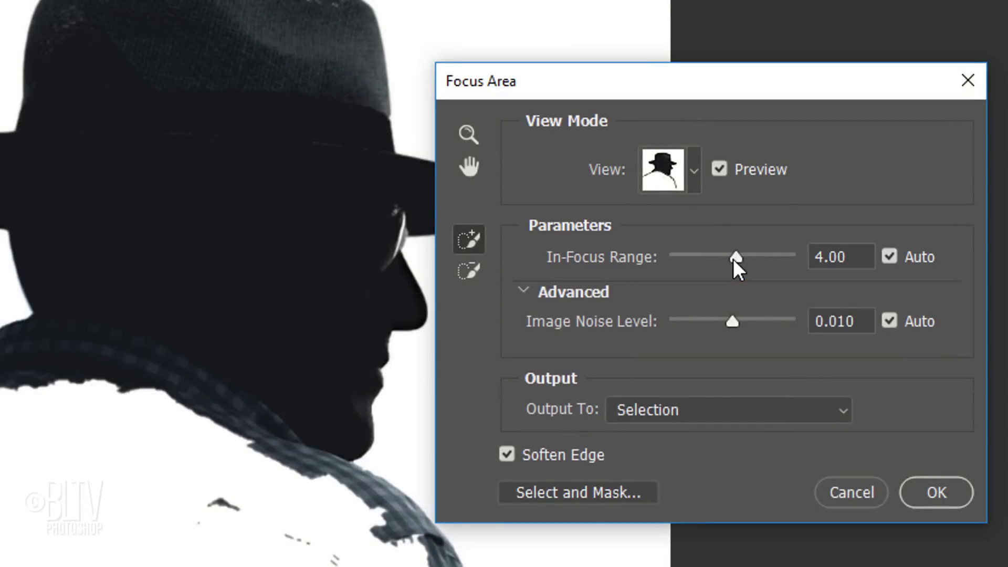
left_click_drag(735, 257, 637, 257)
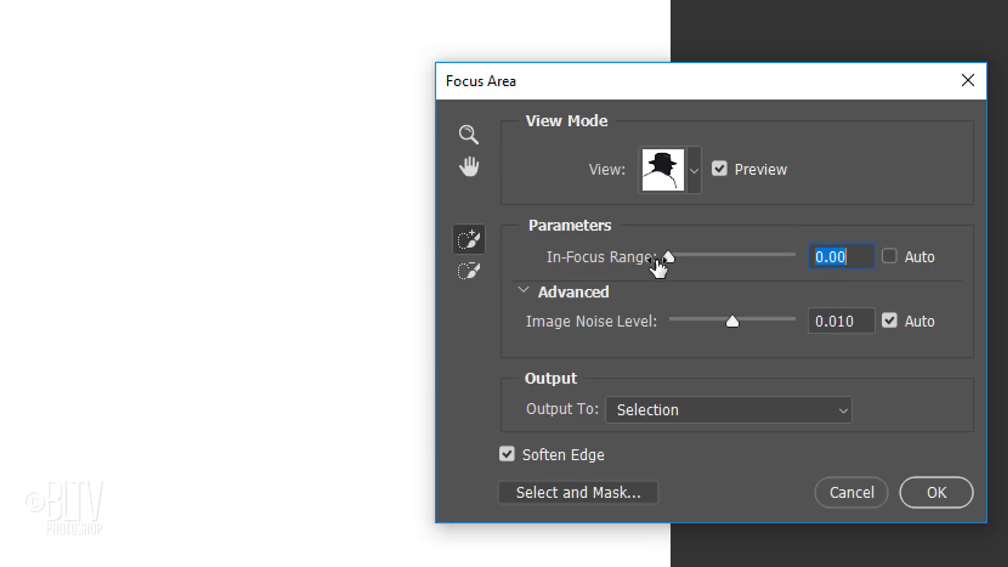
left_click_drag(666, 258, 803, 260)
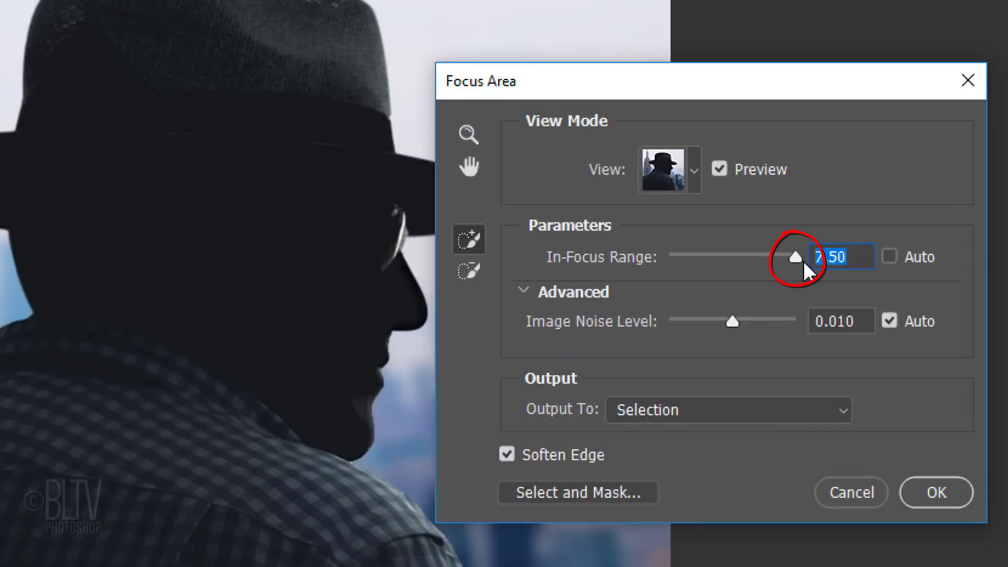
left_click_drag(842, 238, 836, 238)
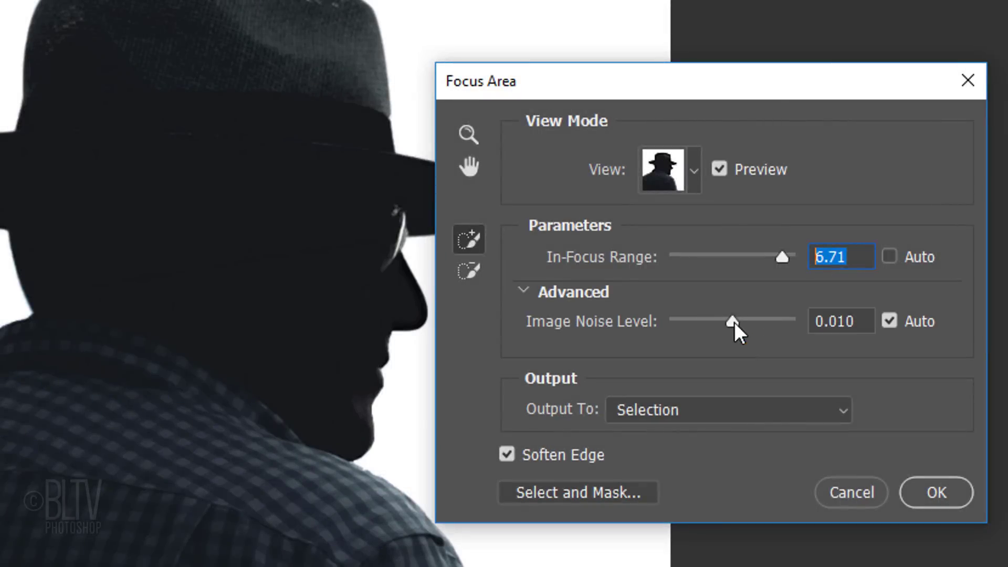
left_click(889, 321)
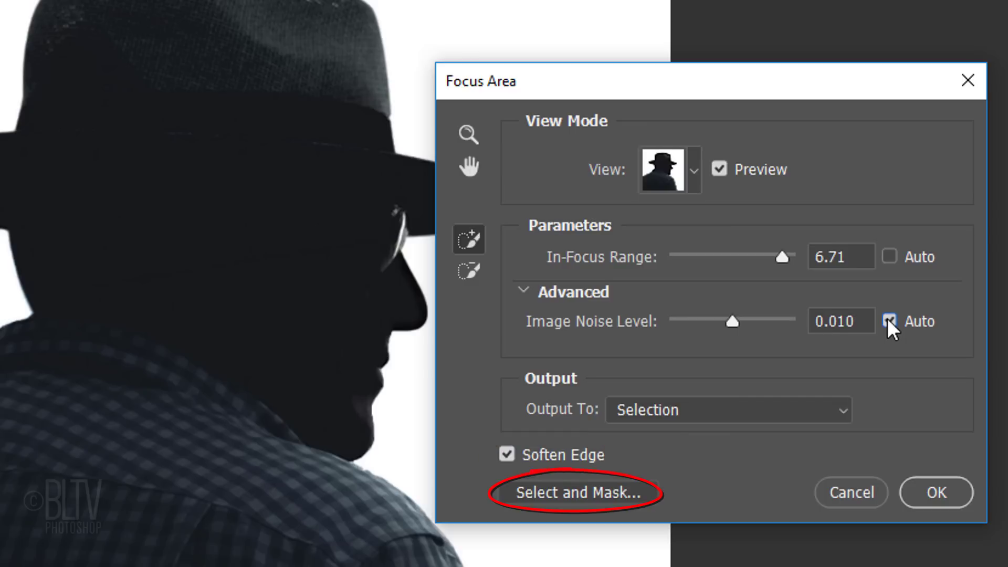
left_click(724, 412)
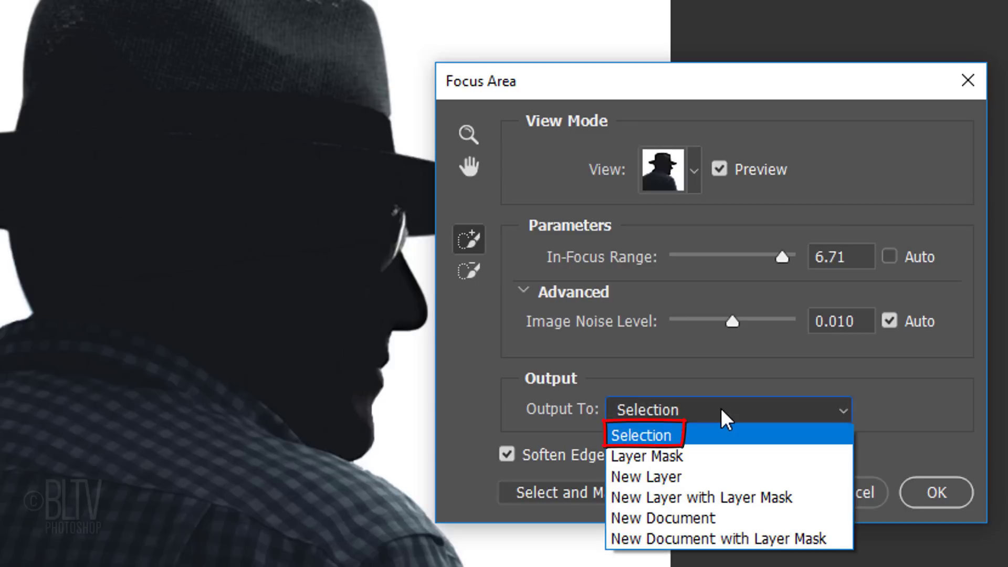
left_click(732, 410)
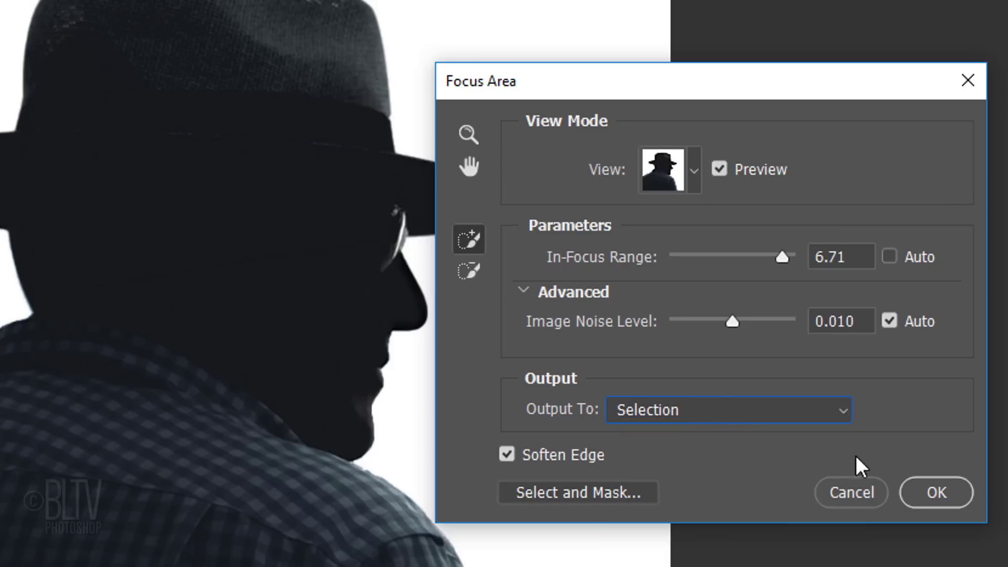
left_click(934, 492)
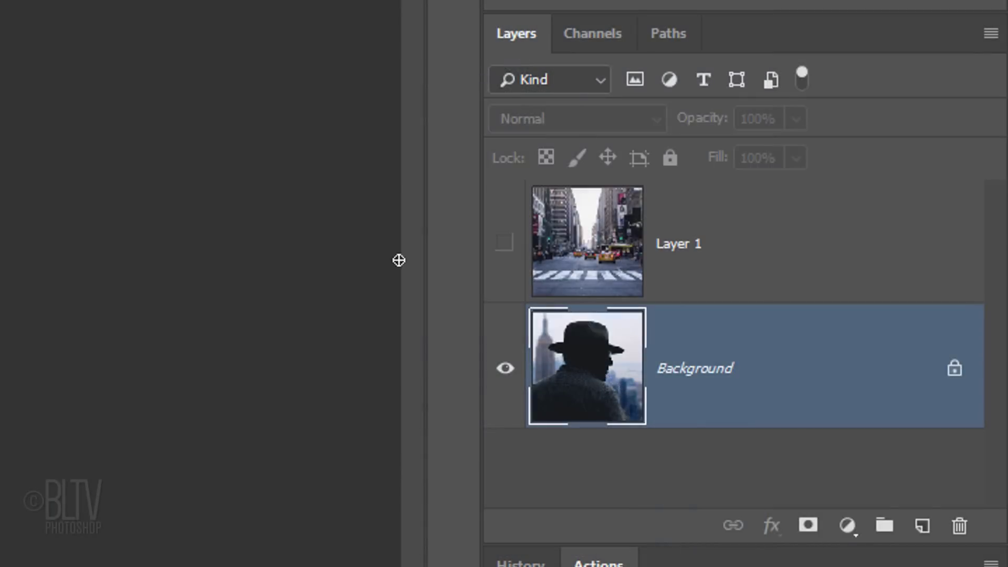
left_click(614, 244)
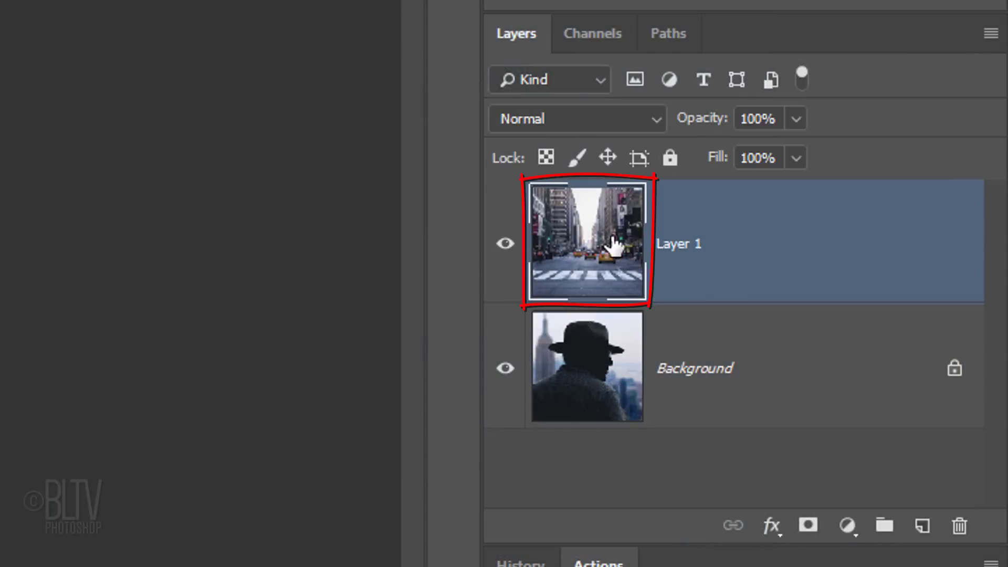
Add a silhouette layer mask to Layer 1 and set its blend mode to Screen
left_click(807, 526)
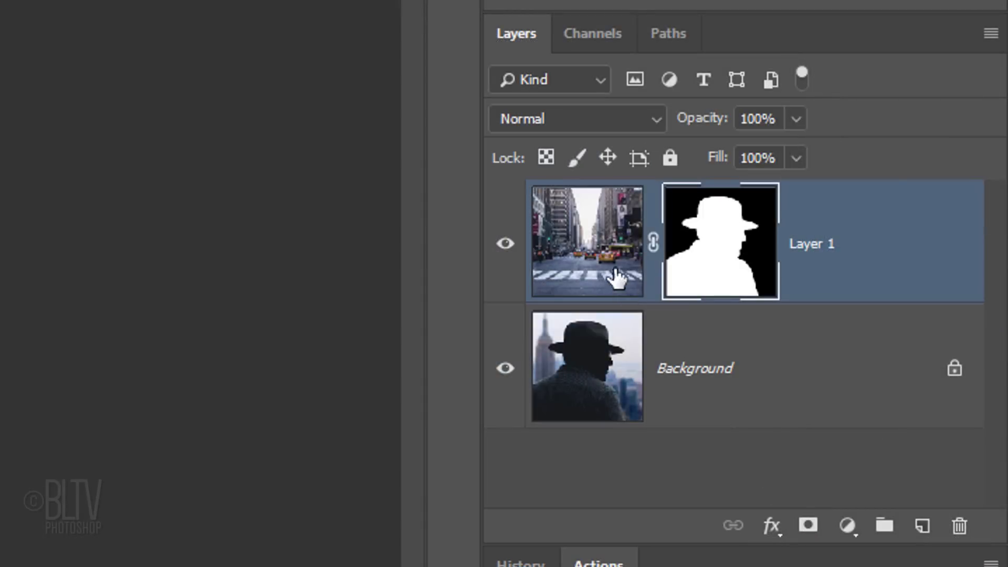
left_click(601, 237)
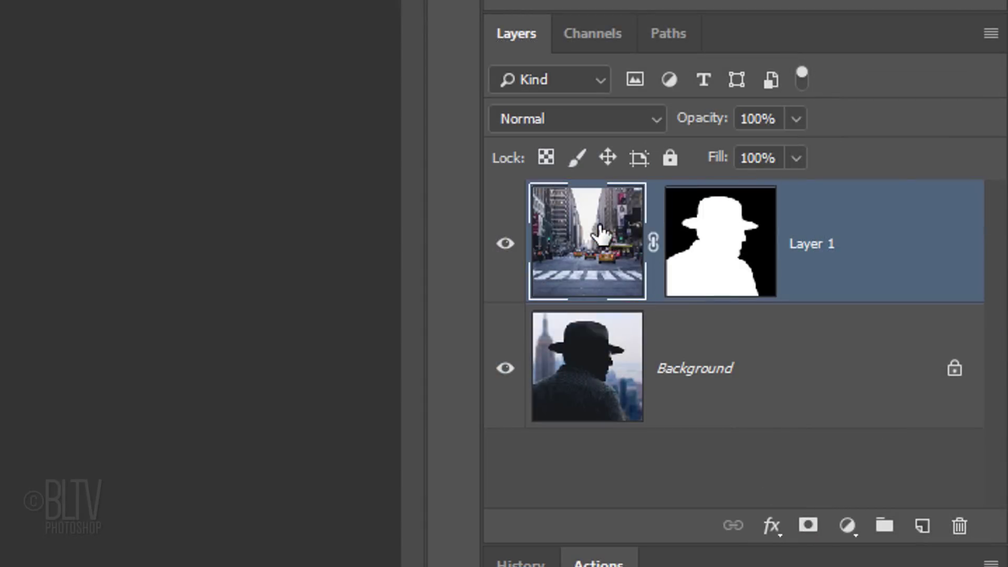
left_click(587, 122)
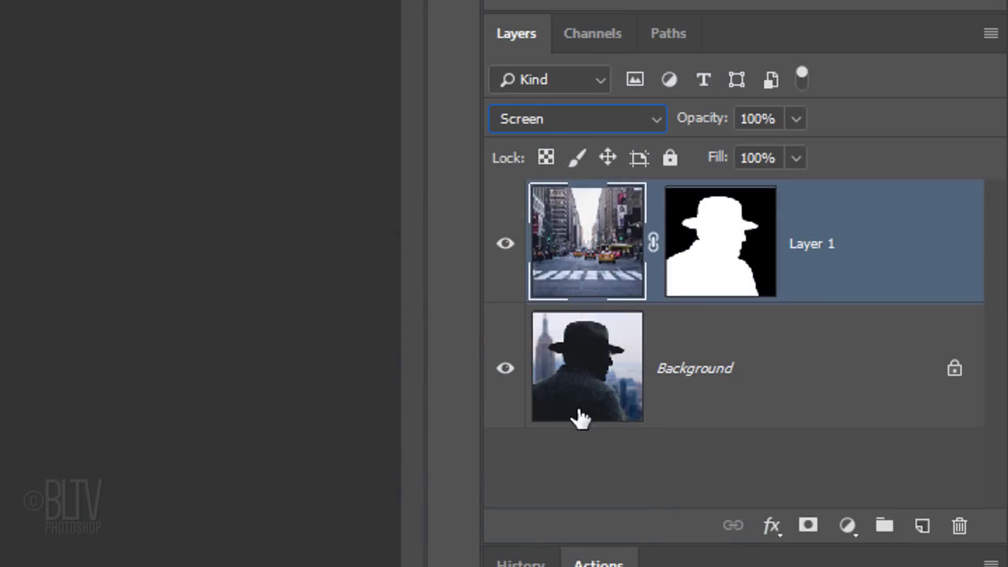
Add a Color Lookup adjustment layer using the LateSunset.3DL look
left_click(842, 524)
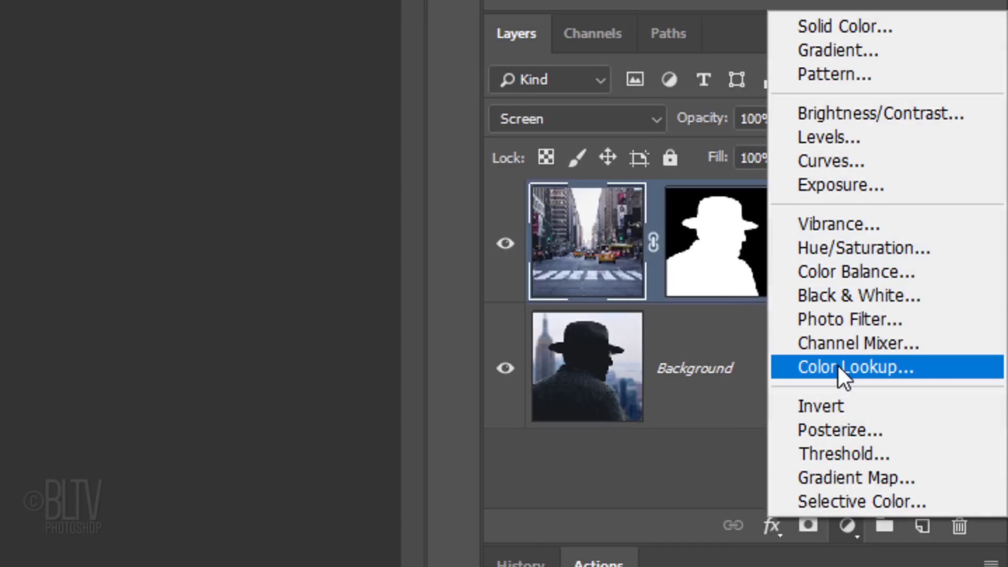
left_click(838, 365)
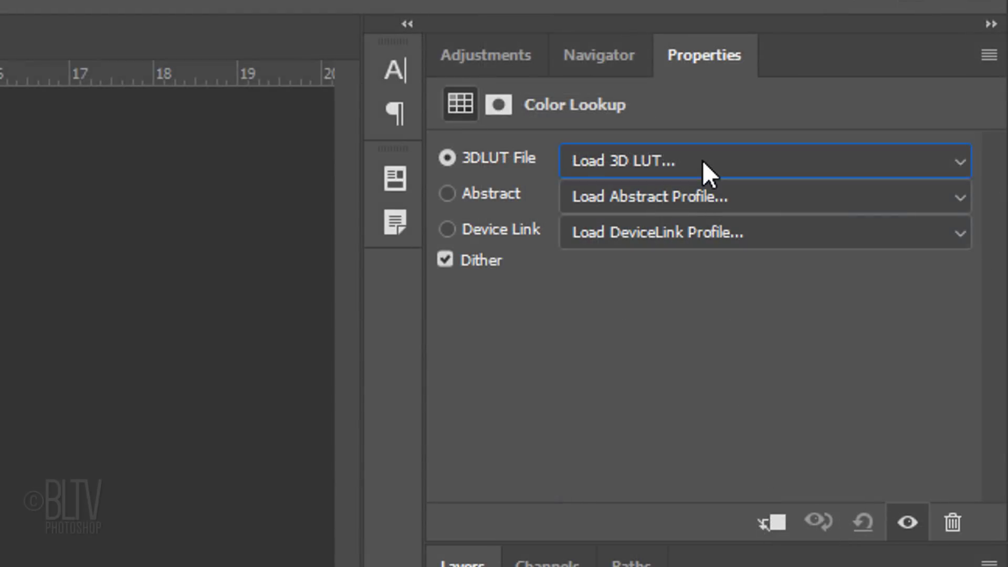
left_click(702, 159)
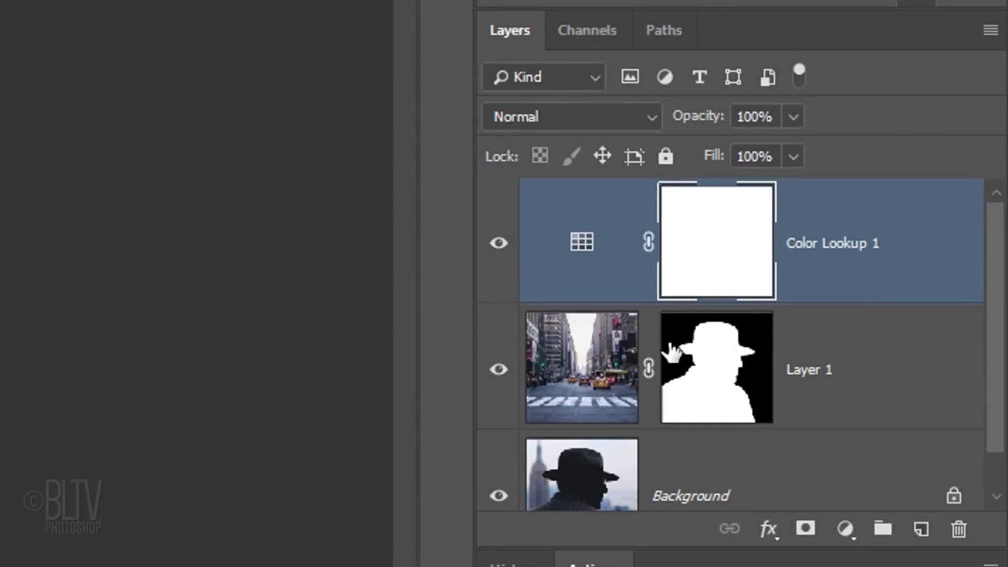
Reset default colours, select Layer 1, and pick the Gradient tool with the Foreground to Transparent preset
key("shift+alt+s")
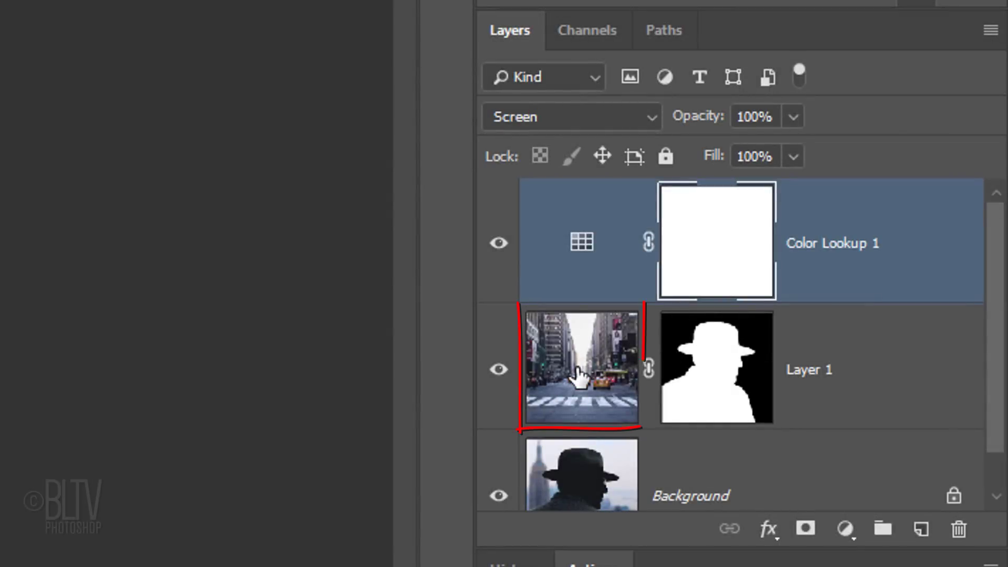
left_click(579, 374)
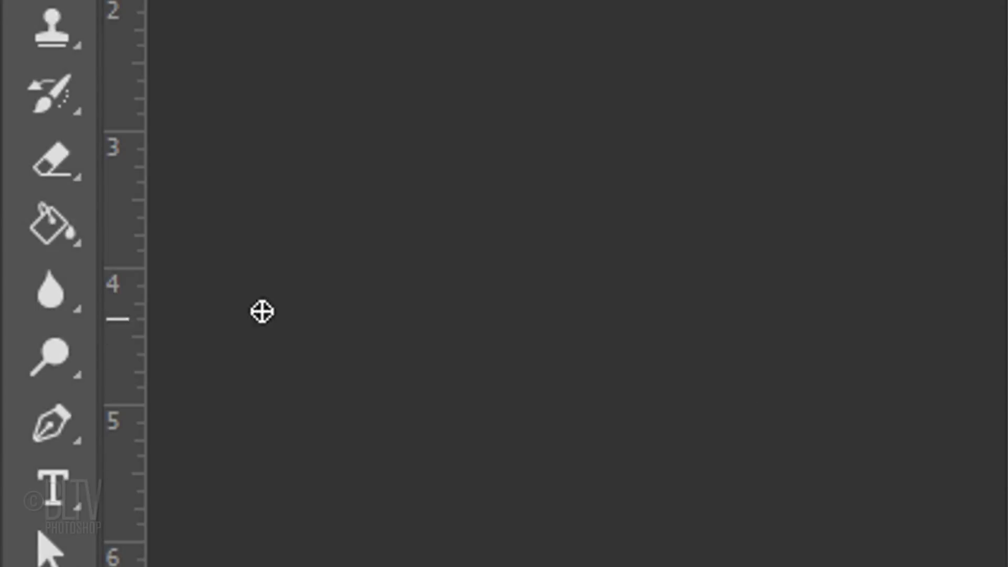
right_click(55, 236)
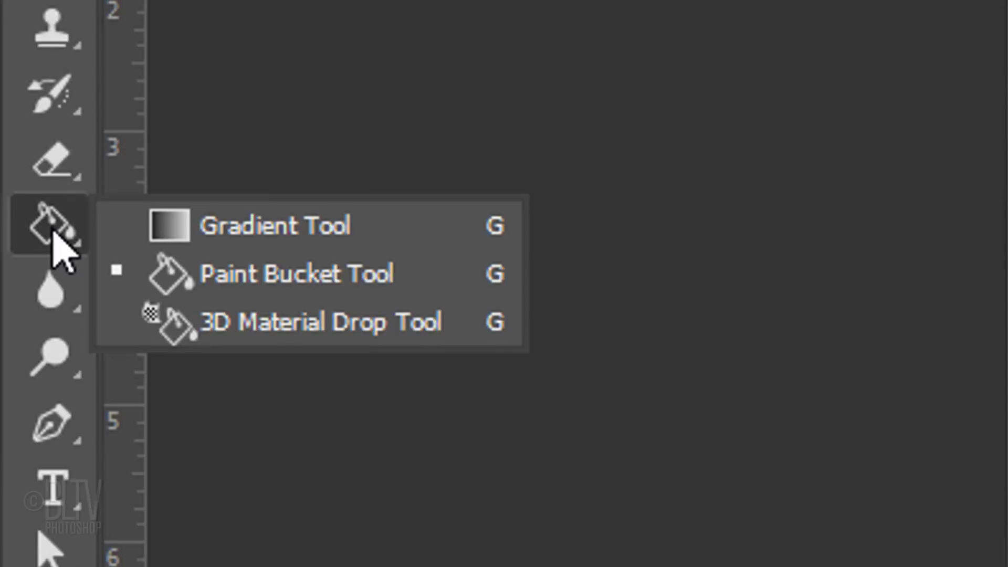
left_click(271, 230)
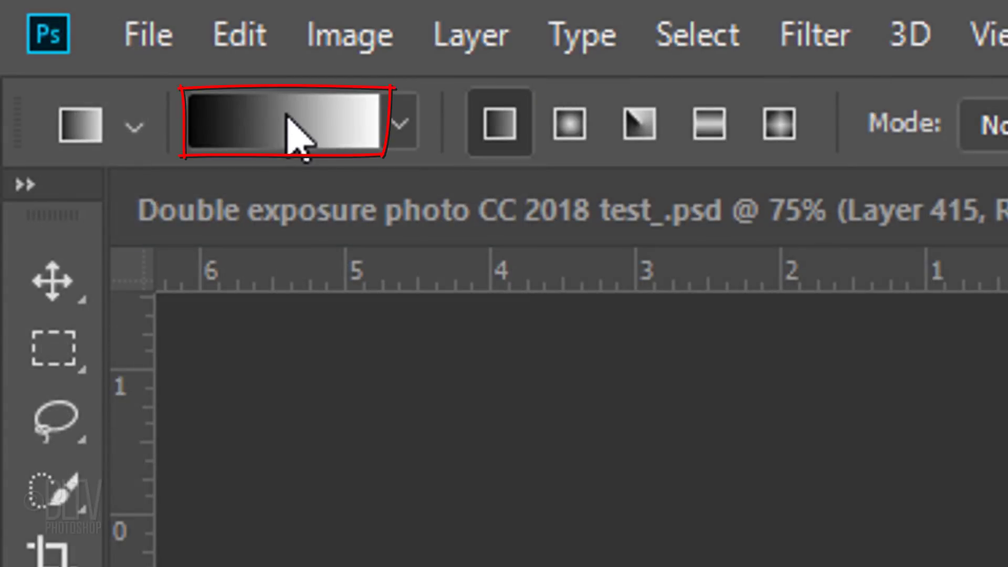
left_click(296, 134)
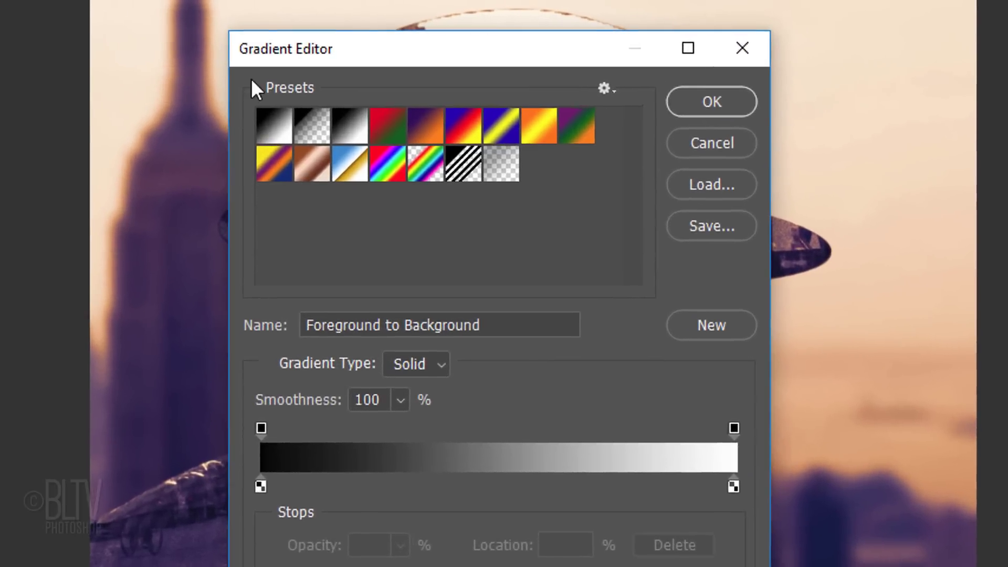
left_click(321, 108)
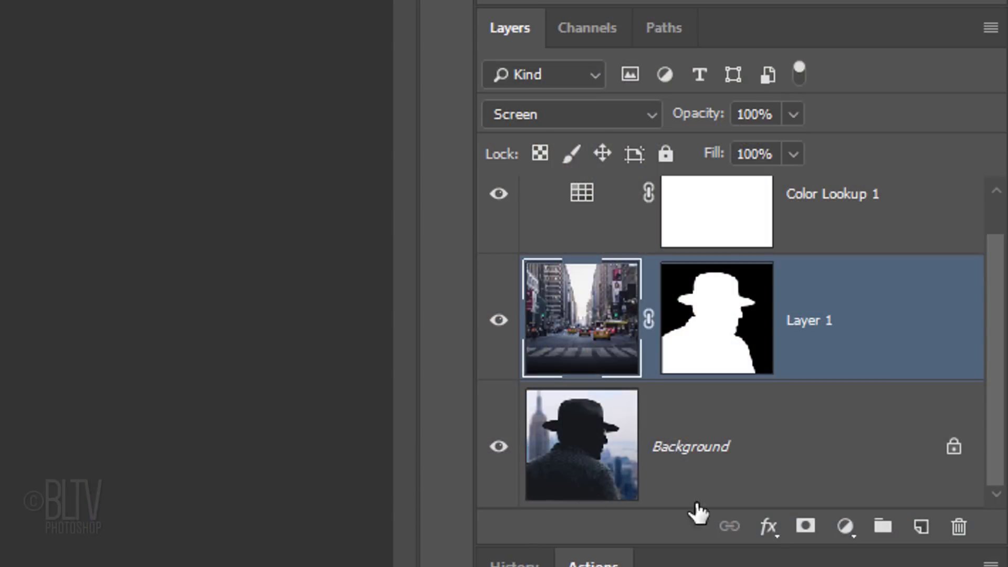
Create a new Screen-mode layer and make white the foreground colour
left_click(919, 529)
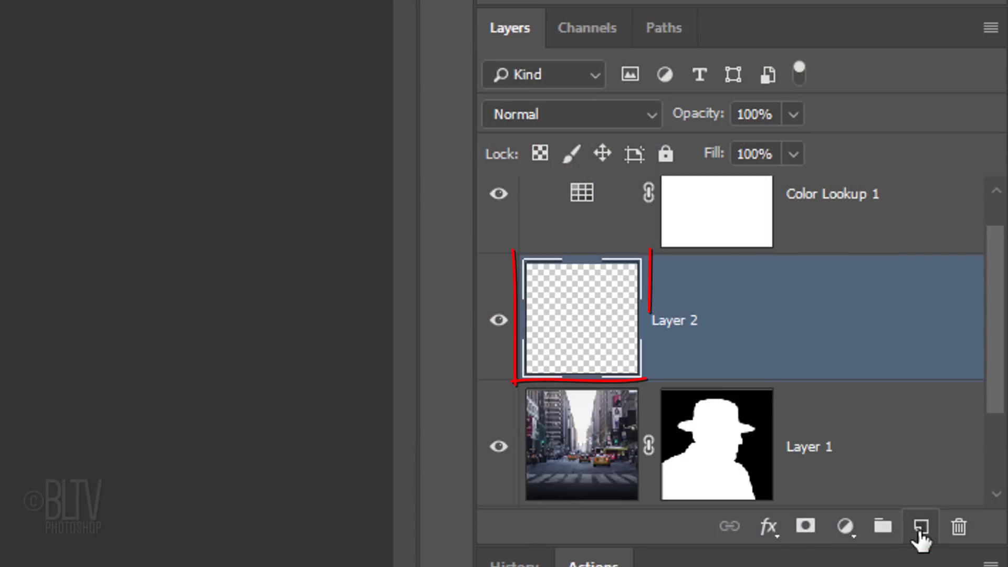
left_click(549, 114)
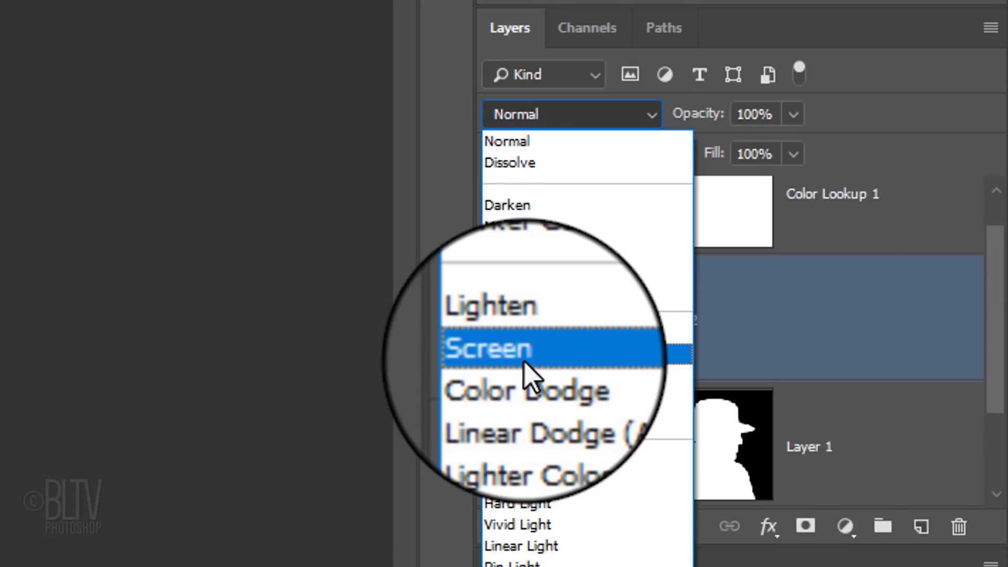
left_click(525, 357)
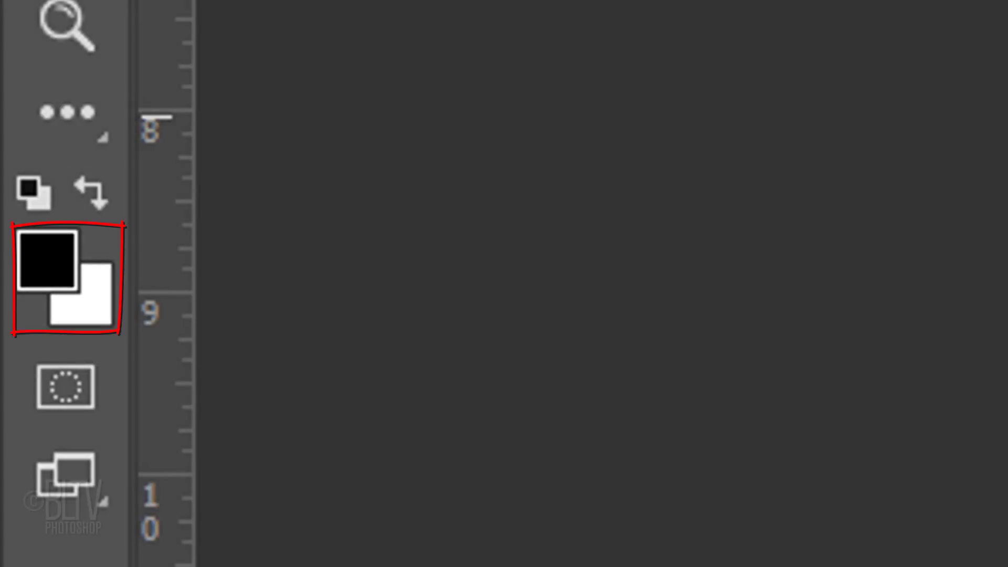
left_click(90, 191)
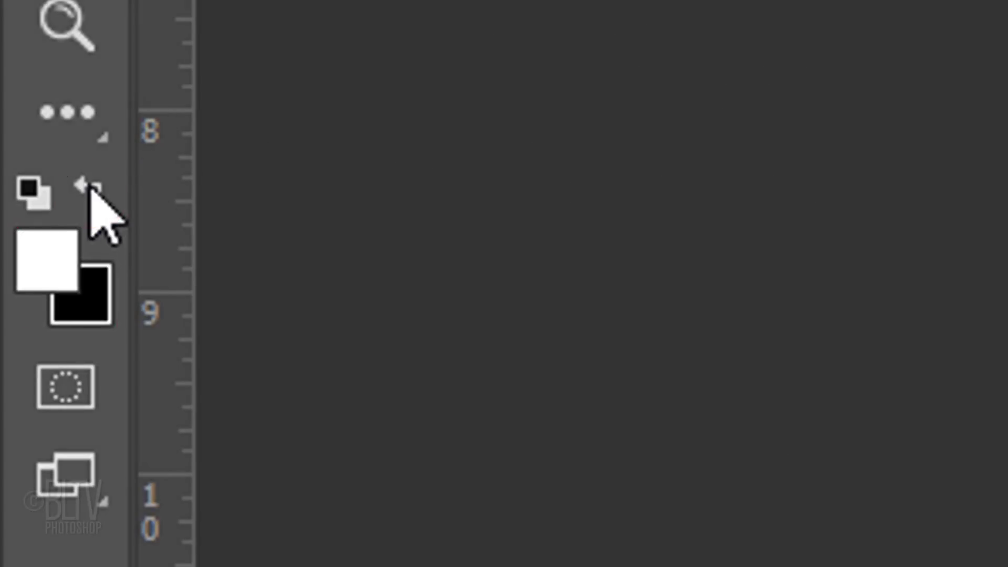
key("x")
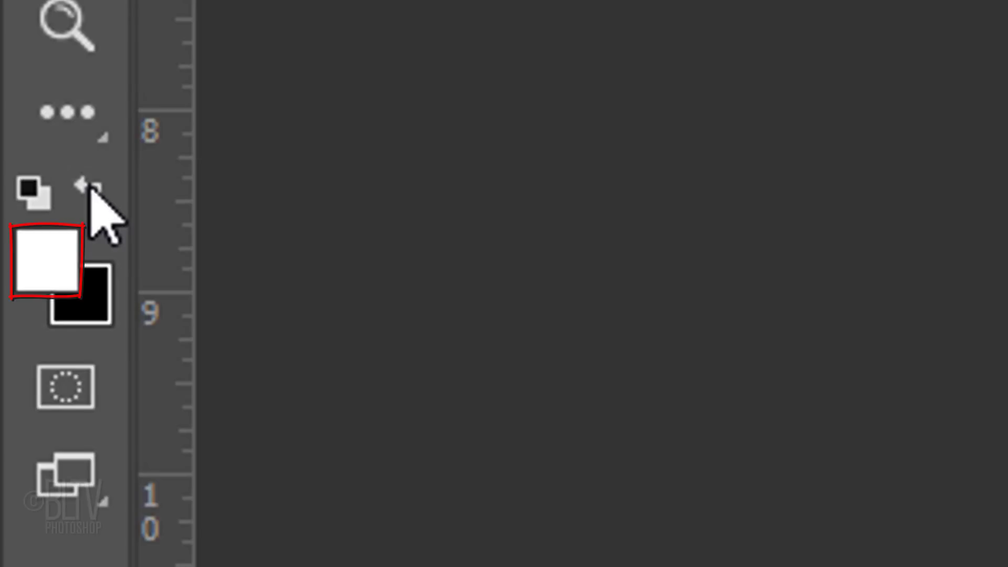
Set up a soft-tipped Brush Tool at 75% opacity
right_click(59, 195)
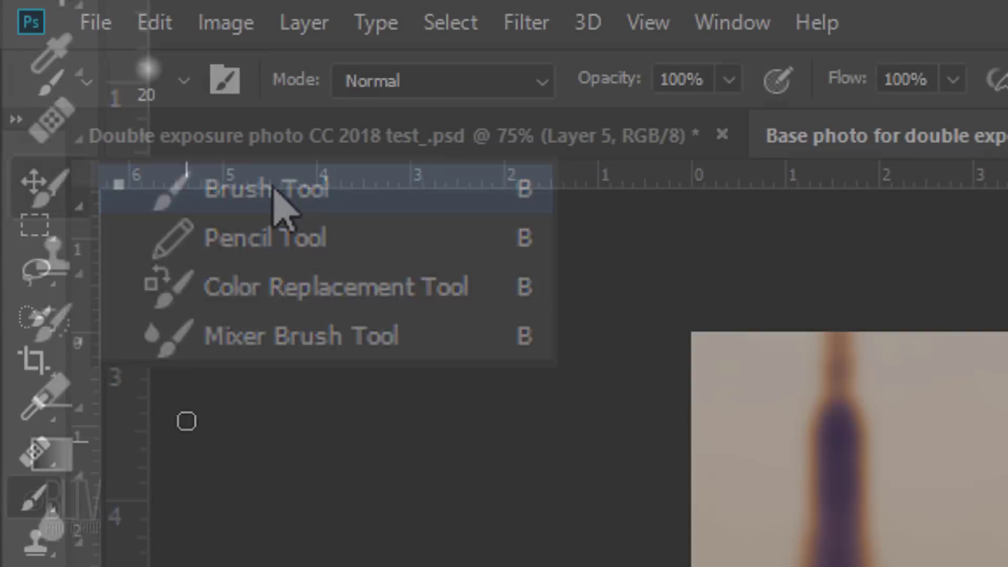
left_click(276, 191)
left_click(184, 82)
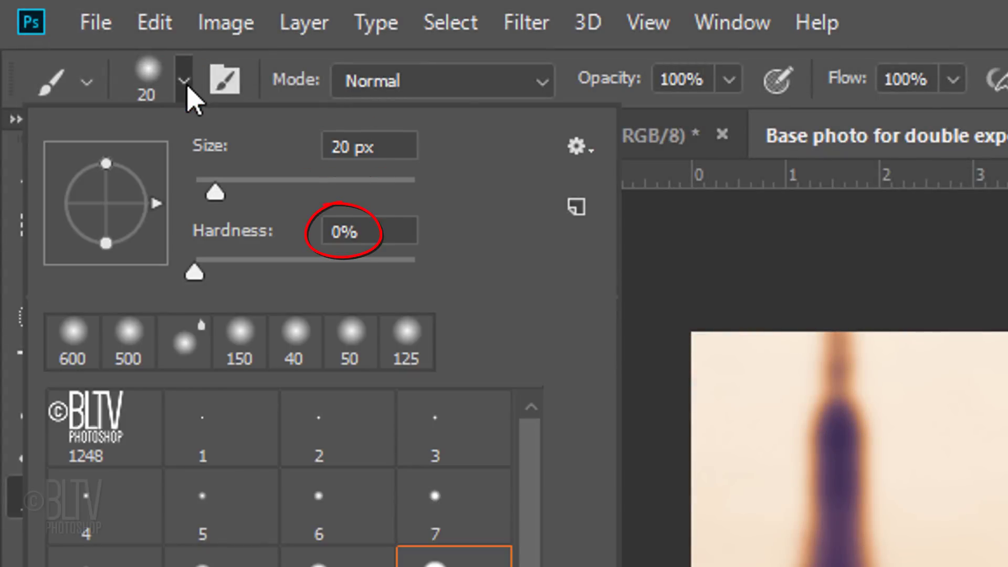
left_click(683, 80)
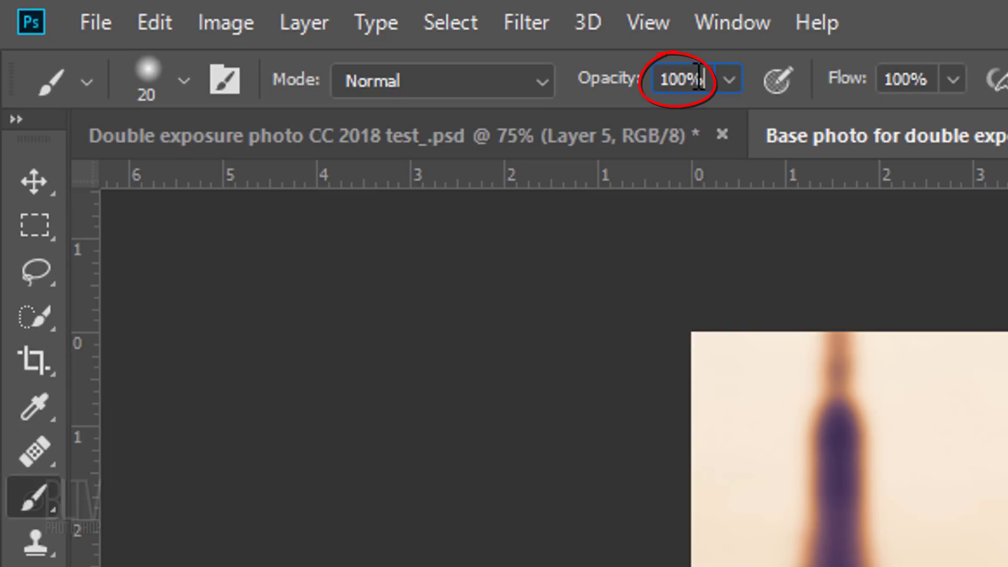
left_click_drag(600, 78, 572, 79)
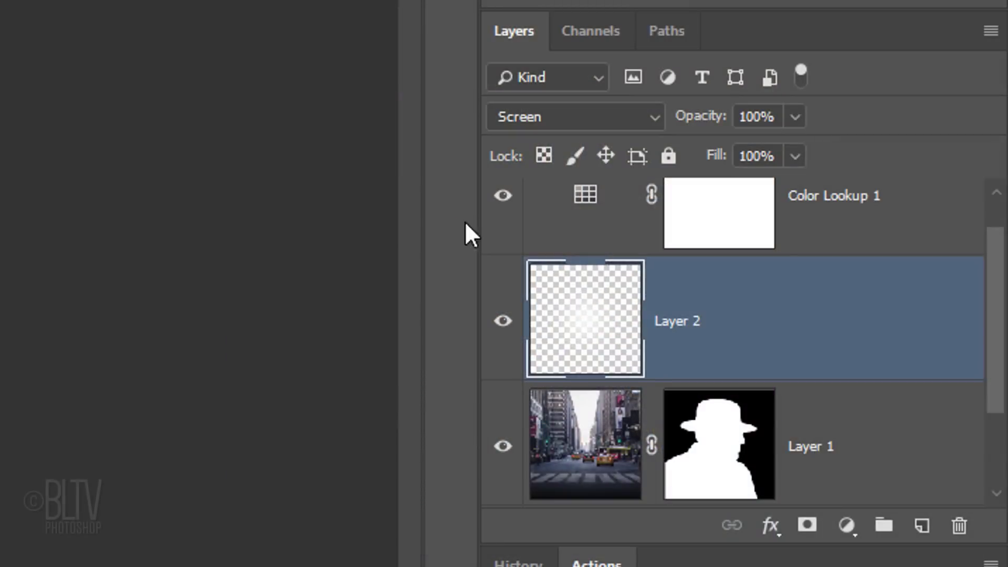
Add Layer 3 above Color Lookup 1 and load Layer 1's silhouette mask as a selection
left_click(581, 223)
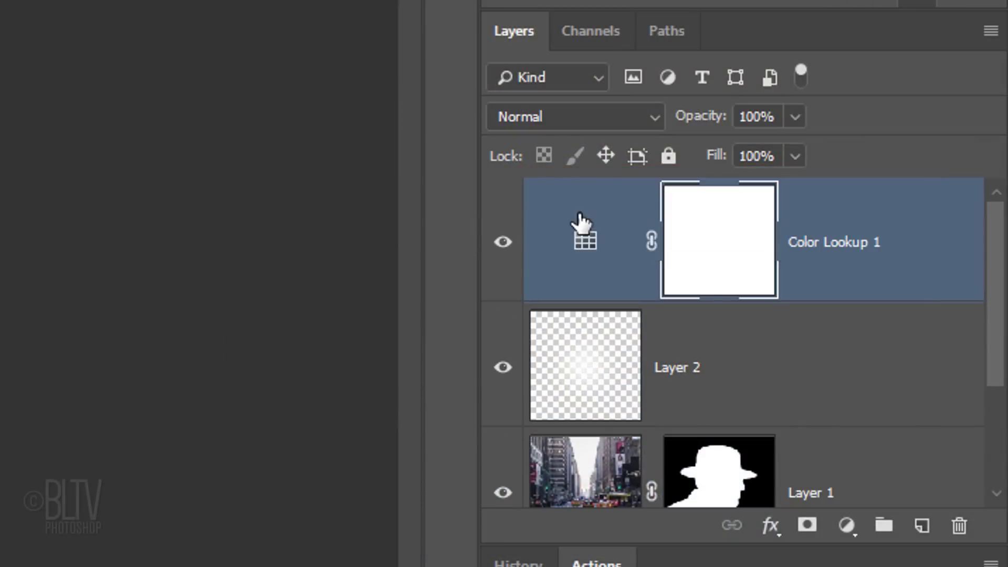
left_click(922, 526)
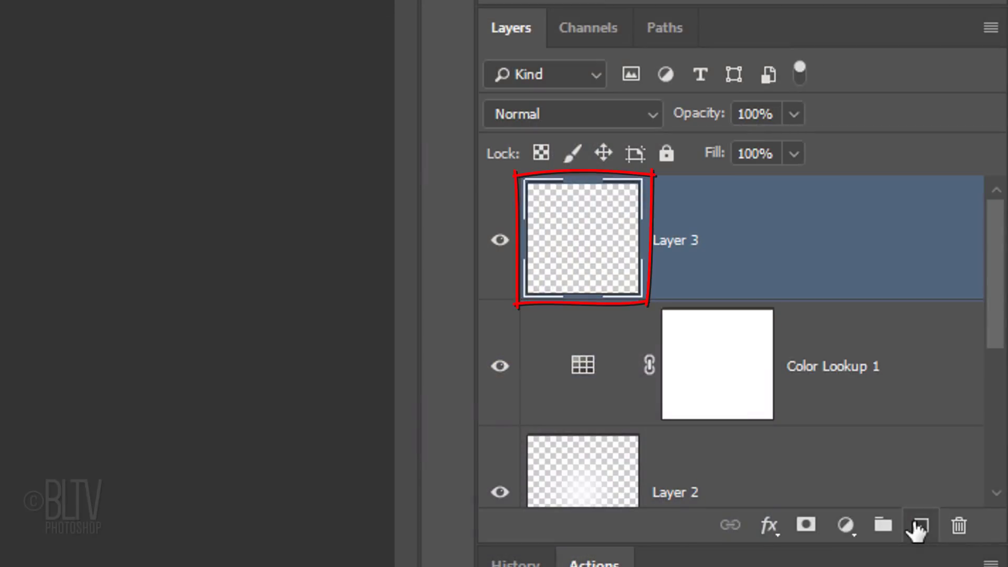
scroll(981, 399, "down", 5)
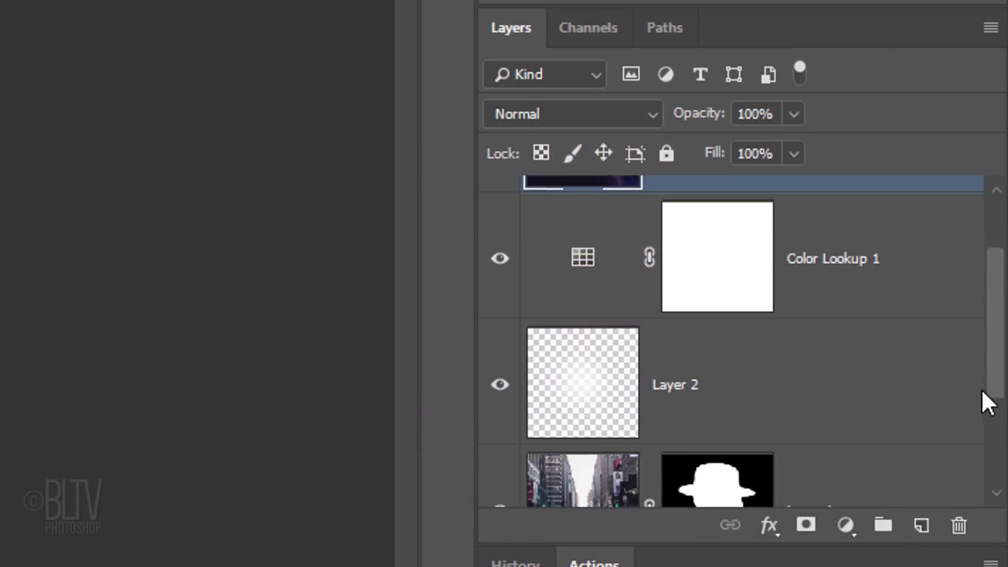
left_click(717, 363, "ctrl")
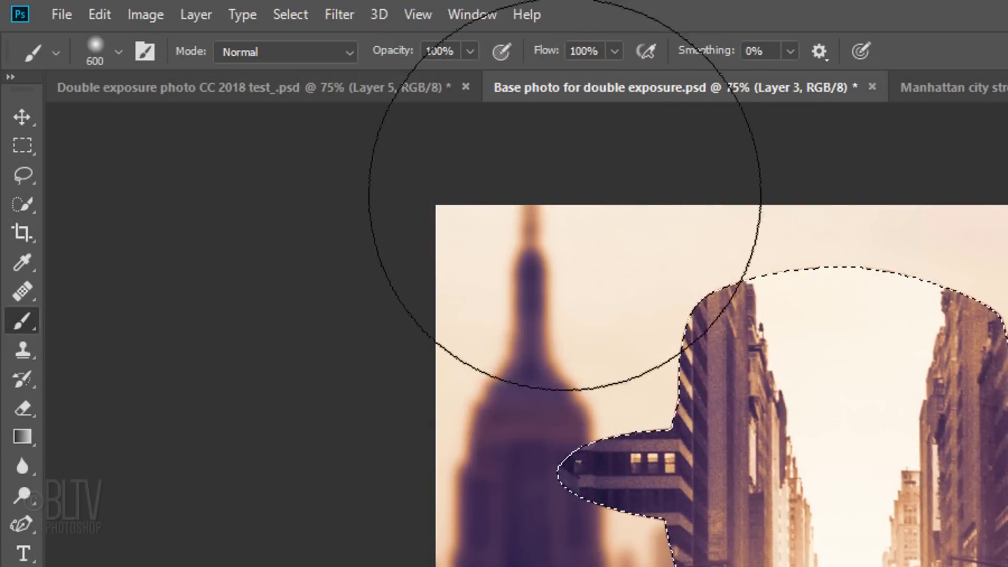
Expand the silhouette selection by 2 pixels
left_click(289, 15)
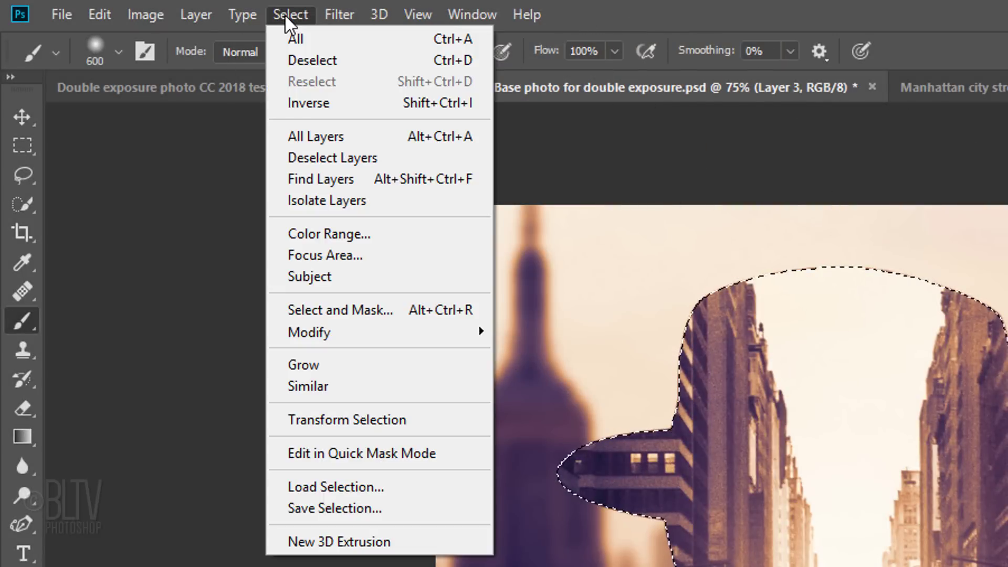
mouse_move(306, 332)
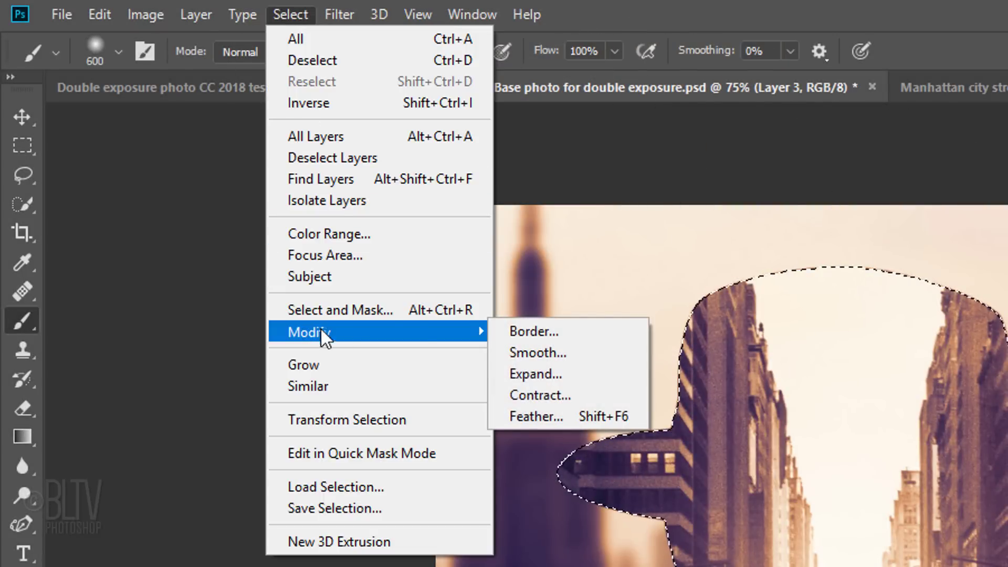
left_click(520, 374)
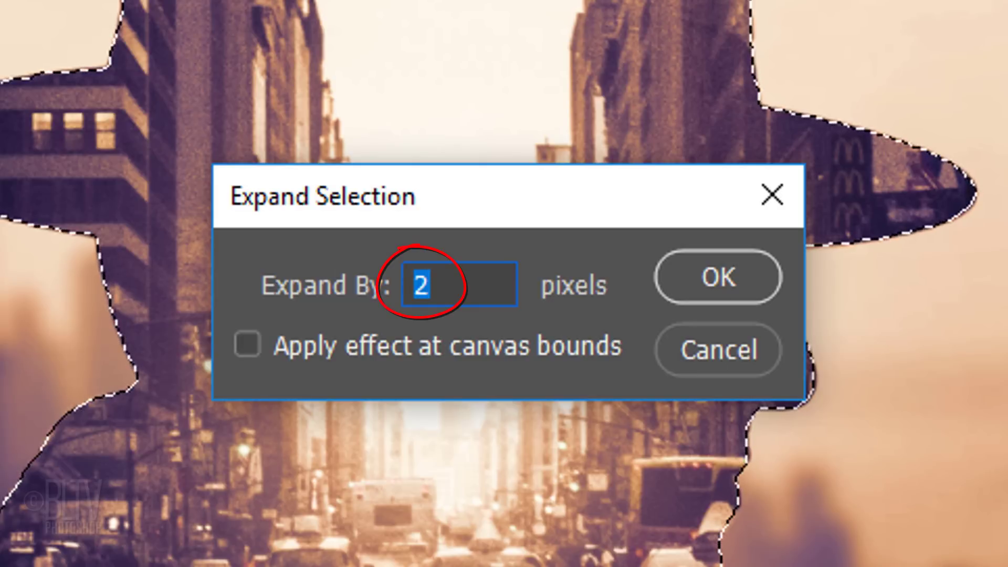
left_click(712, 277)
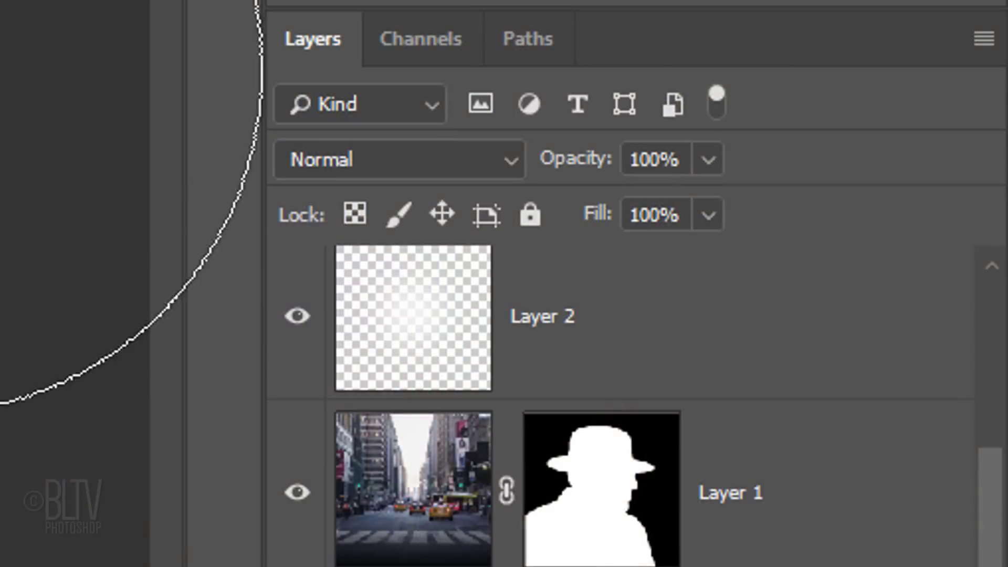
Subtract the Alpha 1 channel's sky gap from the selection
left_click(421, 42)
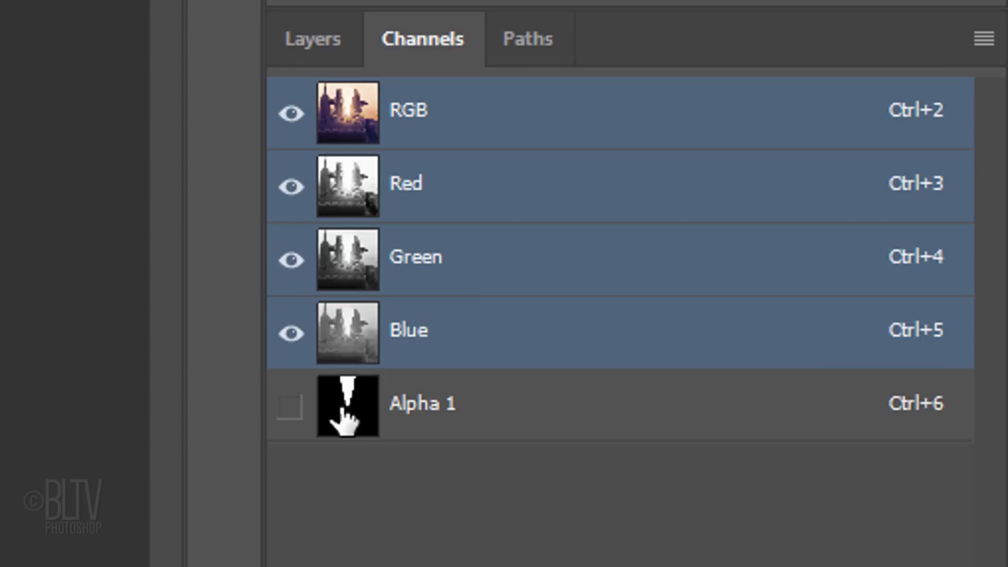
key("ctrl+alt")
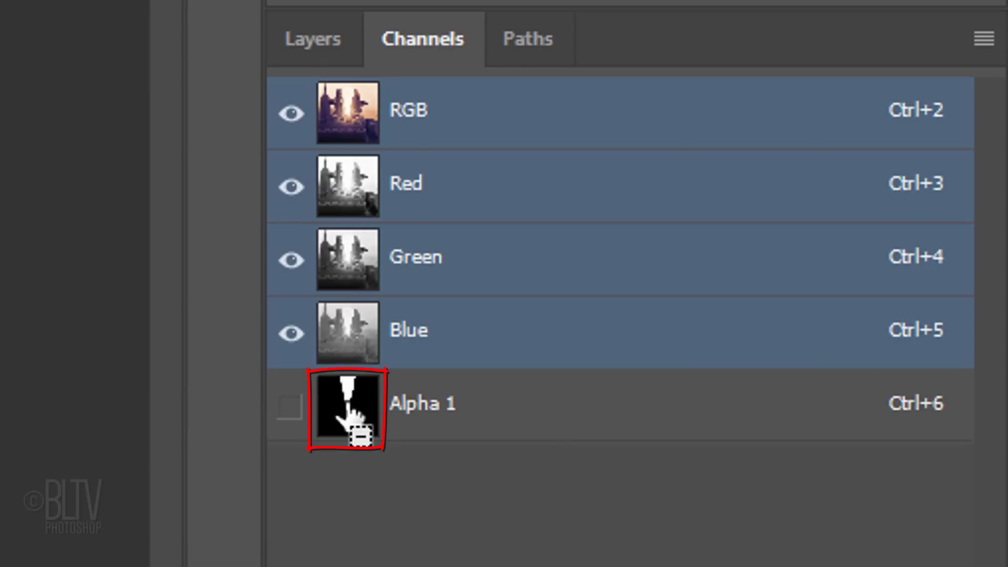
left_click(347, 415, "ctrl+alt")
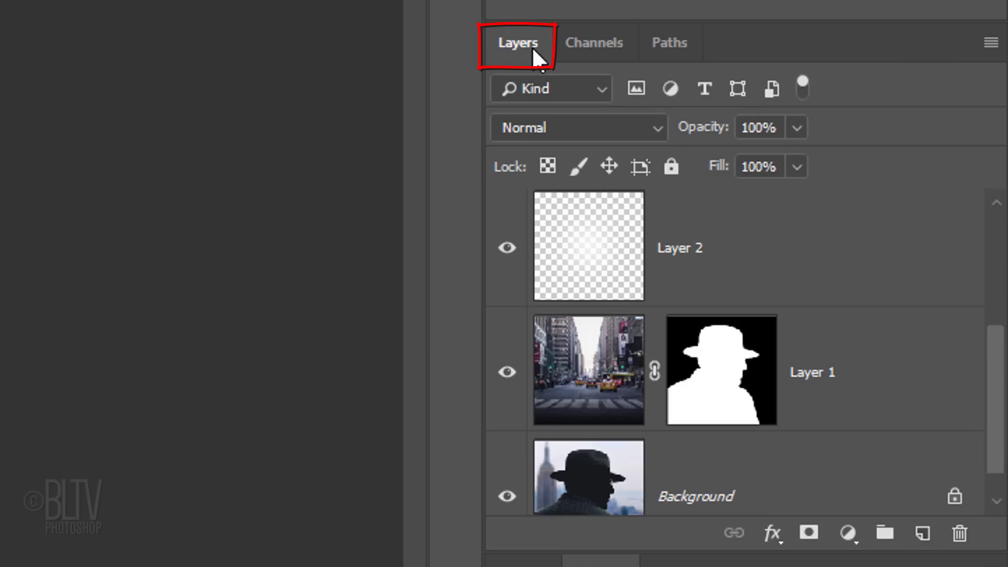
Fill Layer 3 with a merged copy of the city-and-silhouette composite, then pick the Eyedropper Tool
left_click_drag(997, 401, 1004, 231)
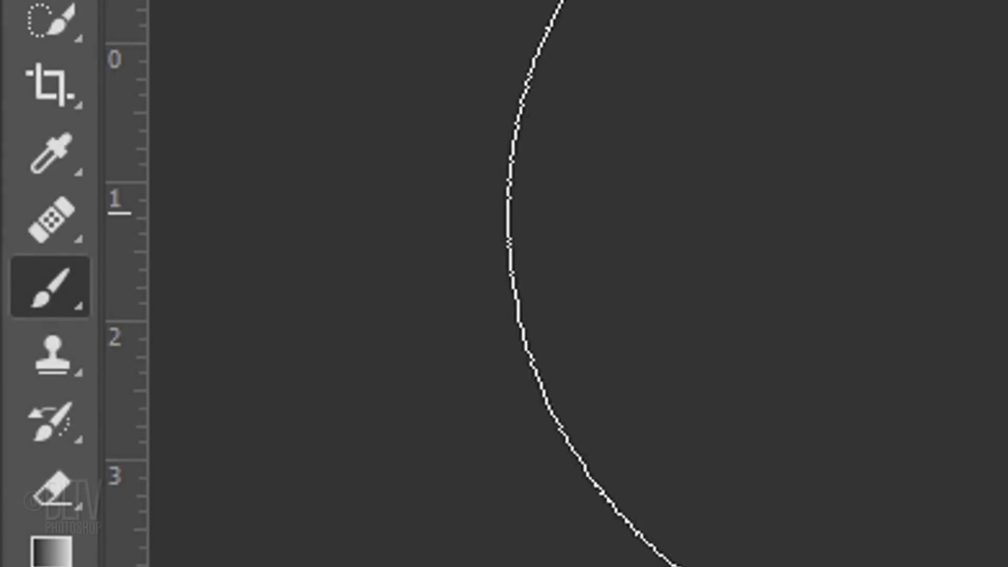
left_click_drag(49, 158, 291, 168)
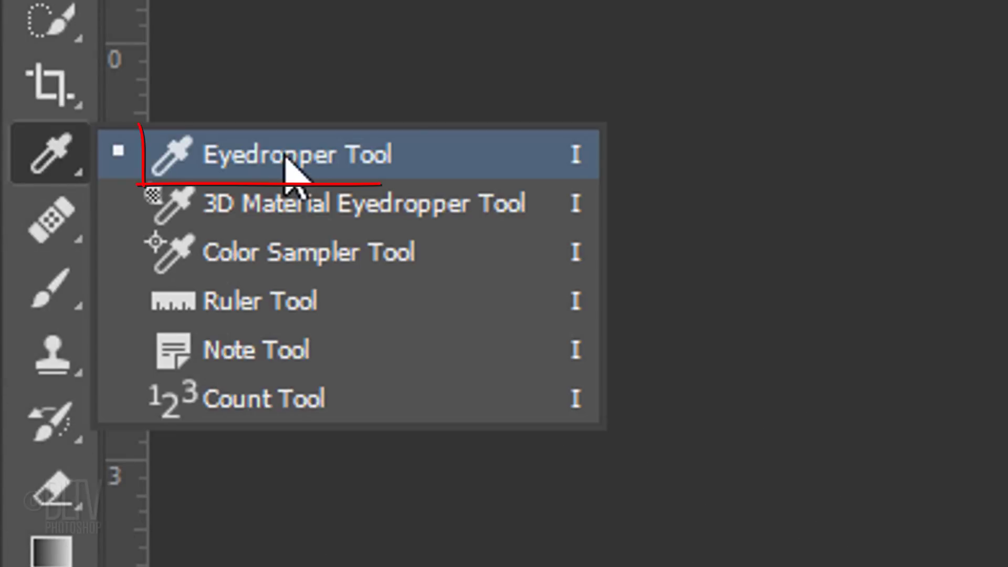